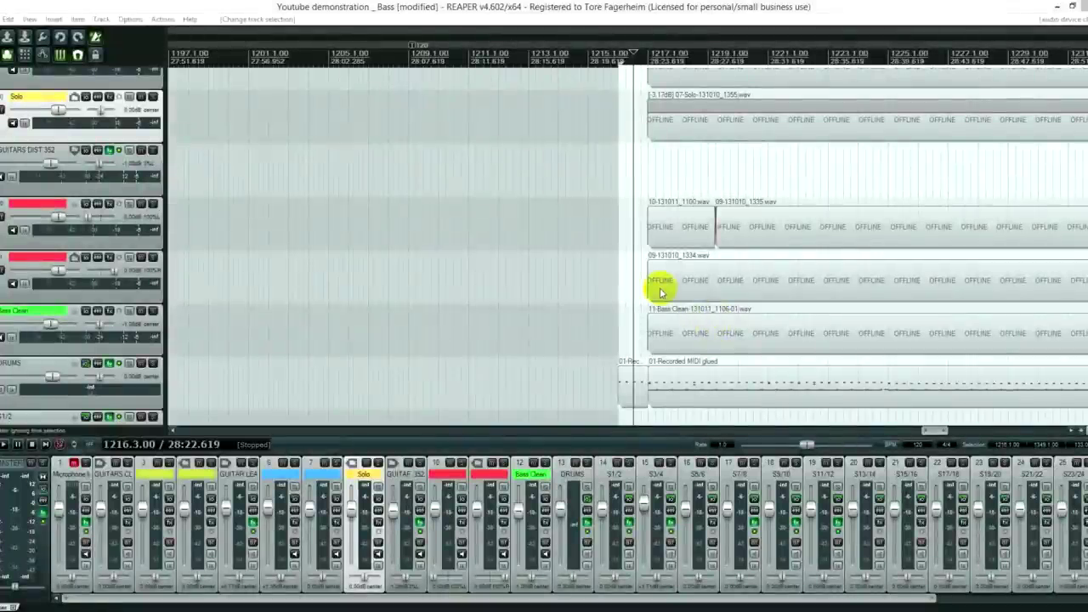
Load the project's offline audio items and zoom the arrange view in around bar 1217
click(638, 193)
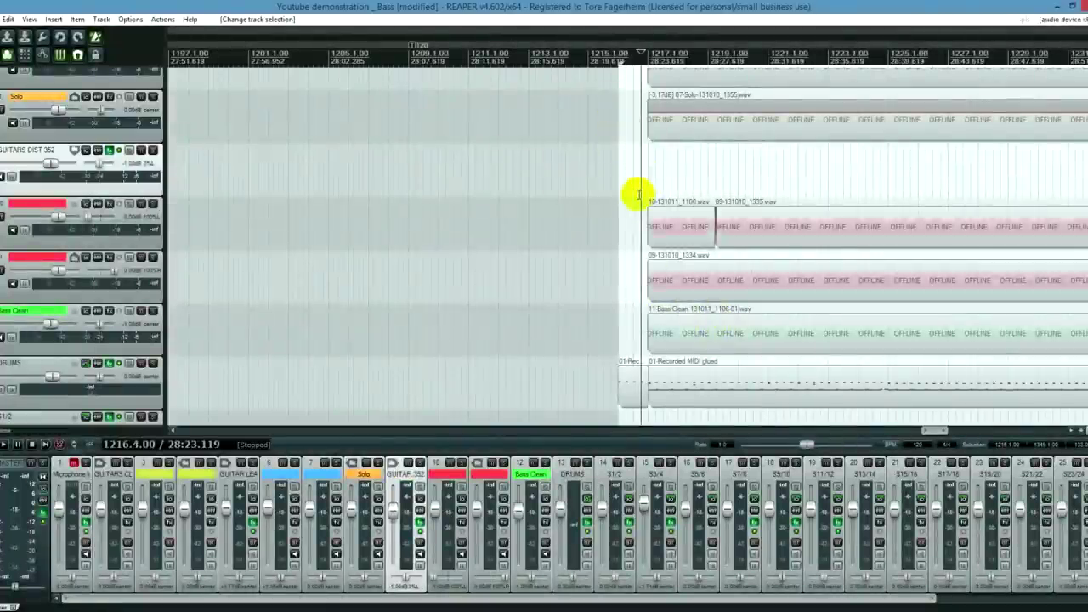
scroll(688, 289, up, 4)
click(697, 231)
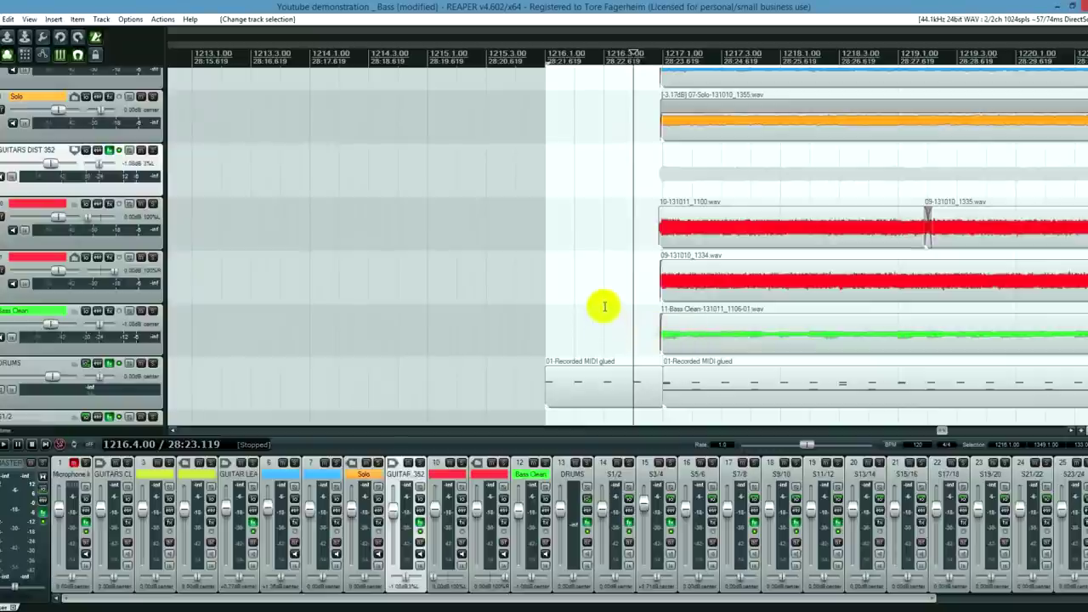
click(662, 58)
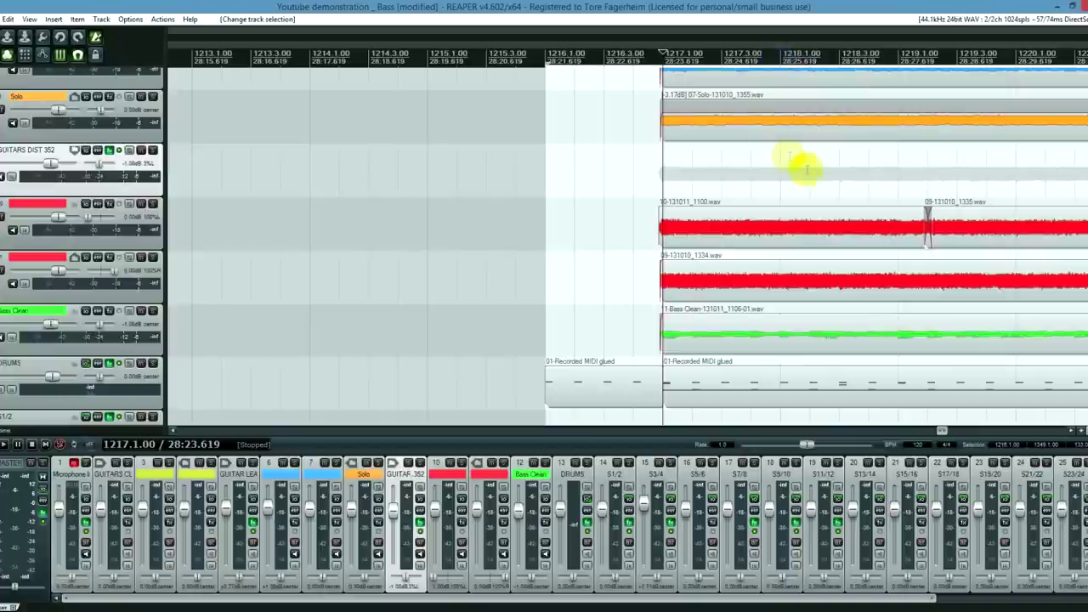
scroll(774, 235, down, 3)
scroll(764, 236, down, 3)
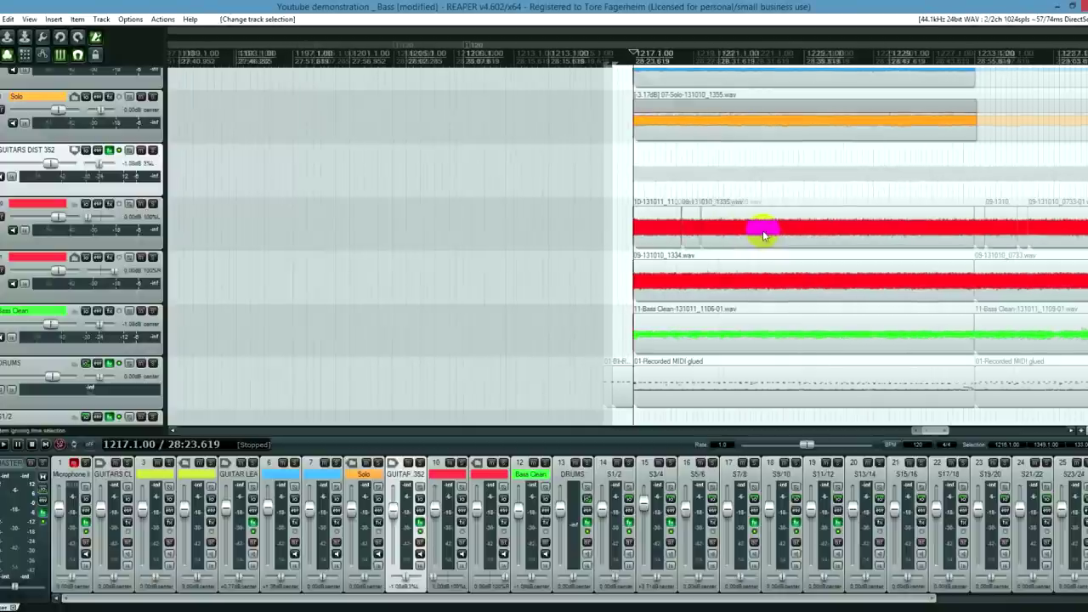
mouse_move(933, 436)
mouse_down()
mouse_move(965, 428)
mouse_move(927, 432)
mouse_move(941, 427)
mouse_up()
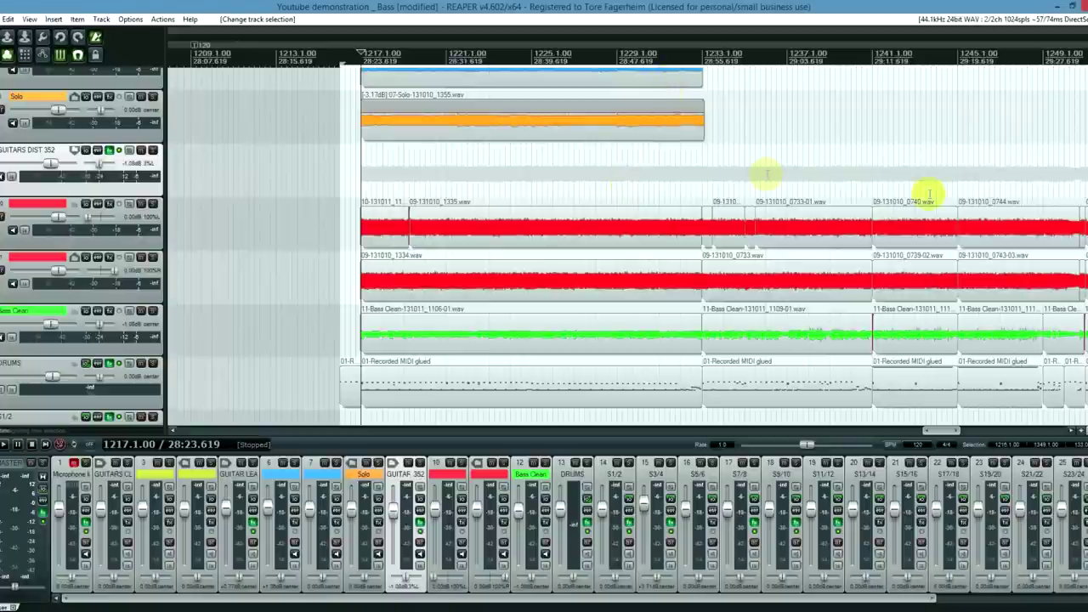
scroll(935, 213, up, 5)
scroll(935, 212, down, 2)
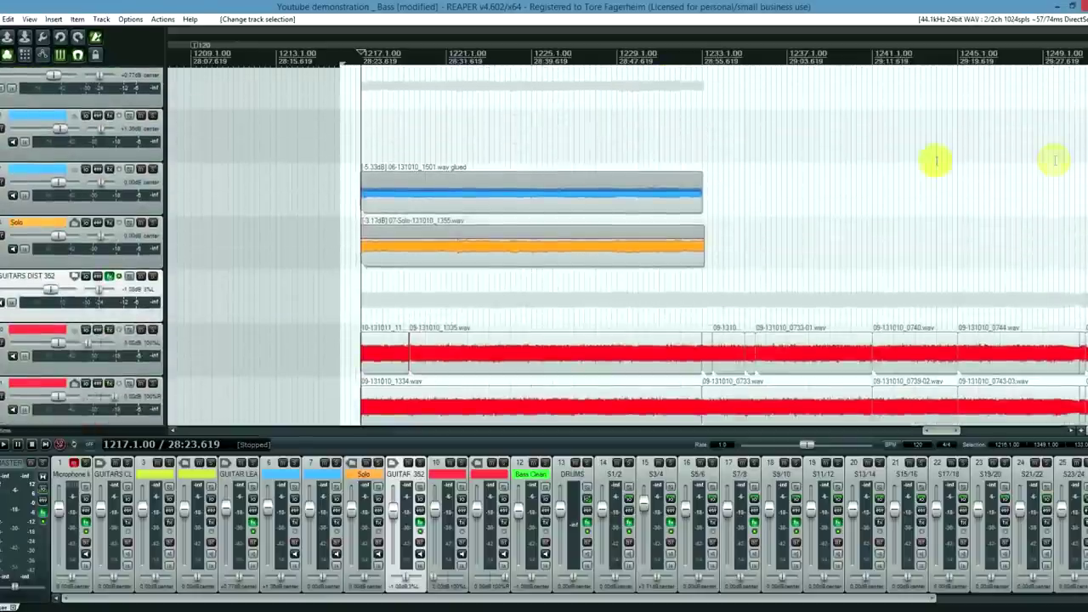
scroll(765, 213, down, 3)
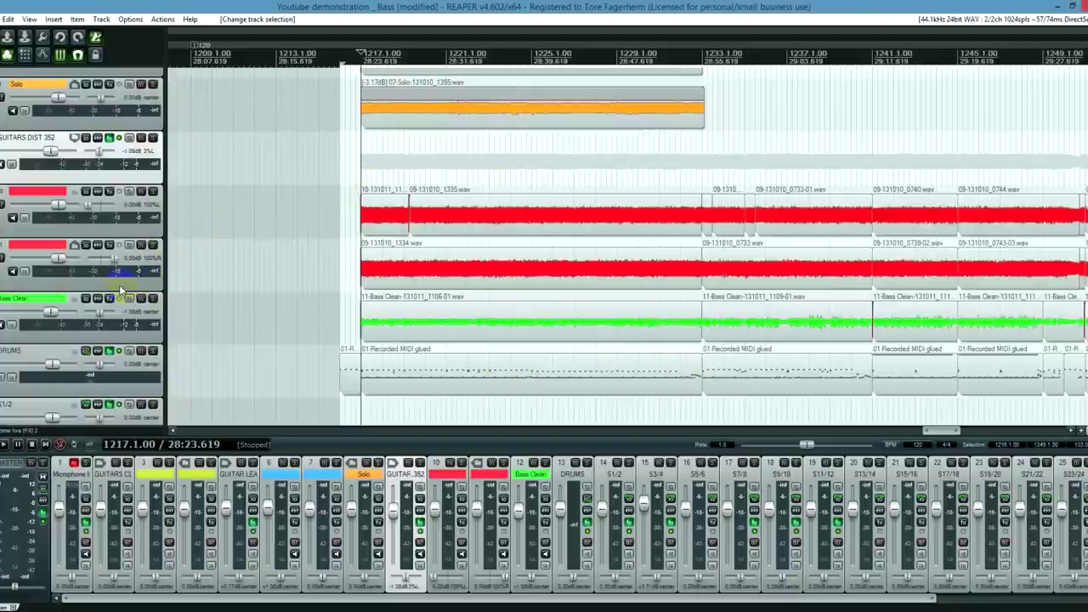
click(93, 309)
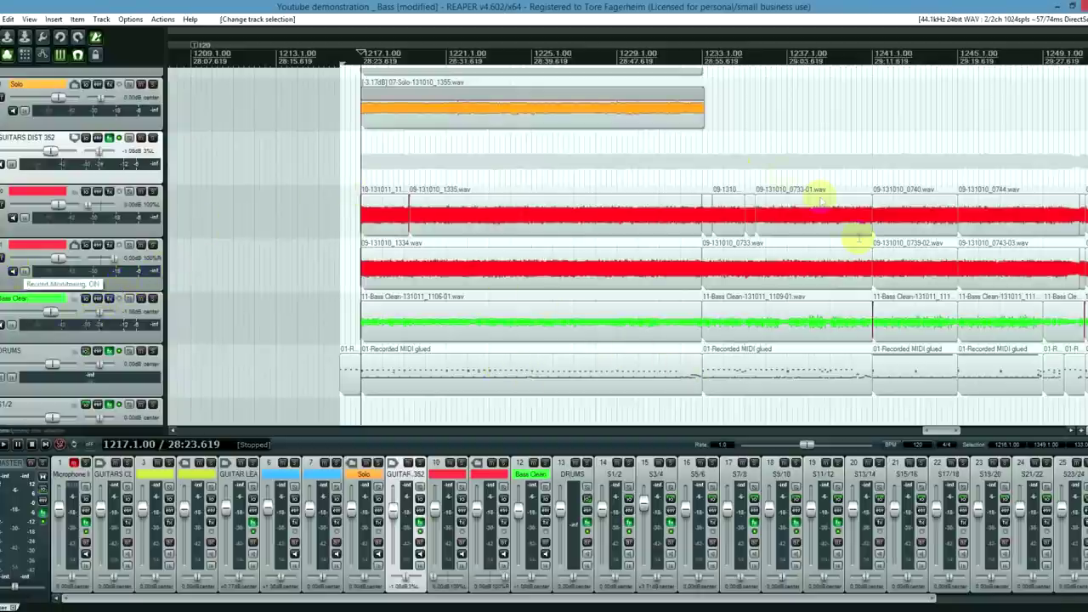
scroll(834, 236, up, 2)
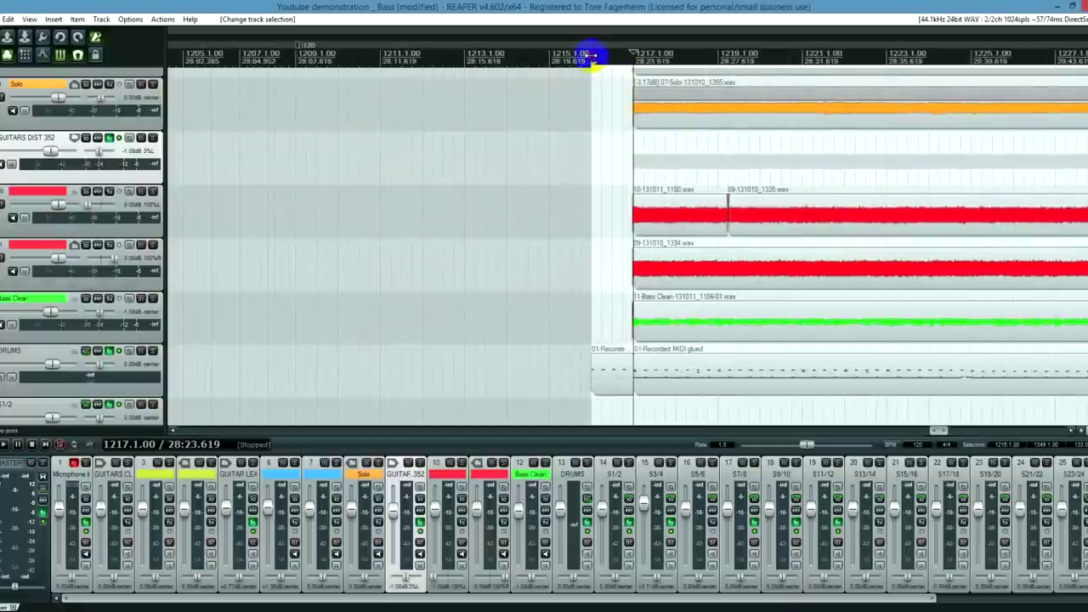
click(591, 56)
key(space)
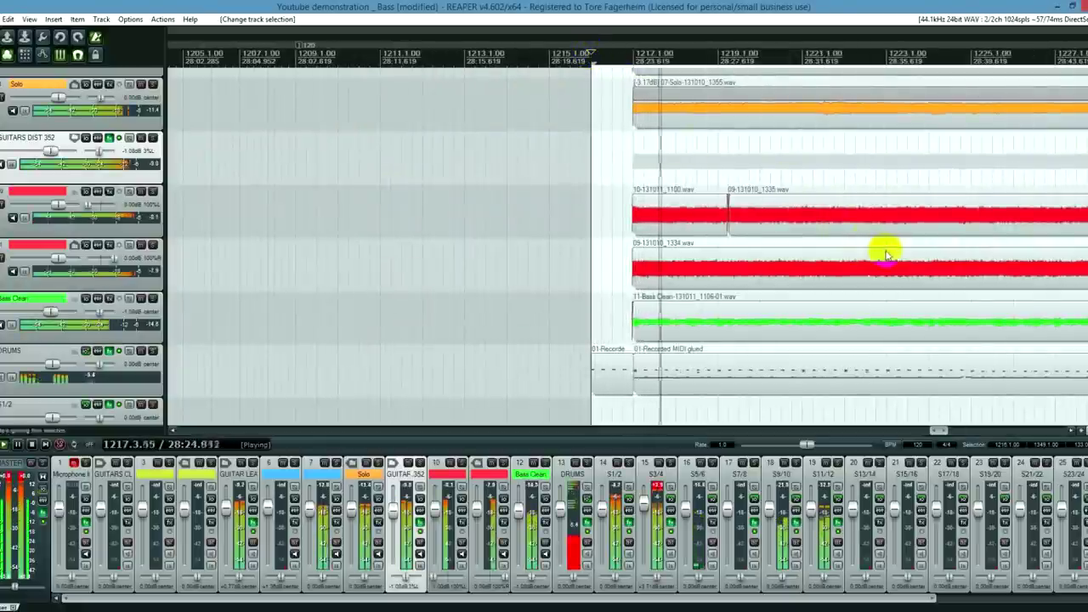
scroll(886, 251, down, 3)
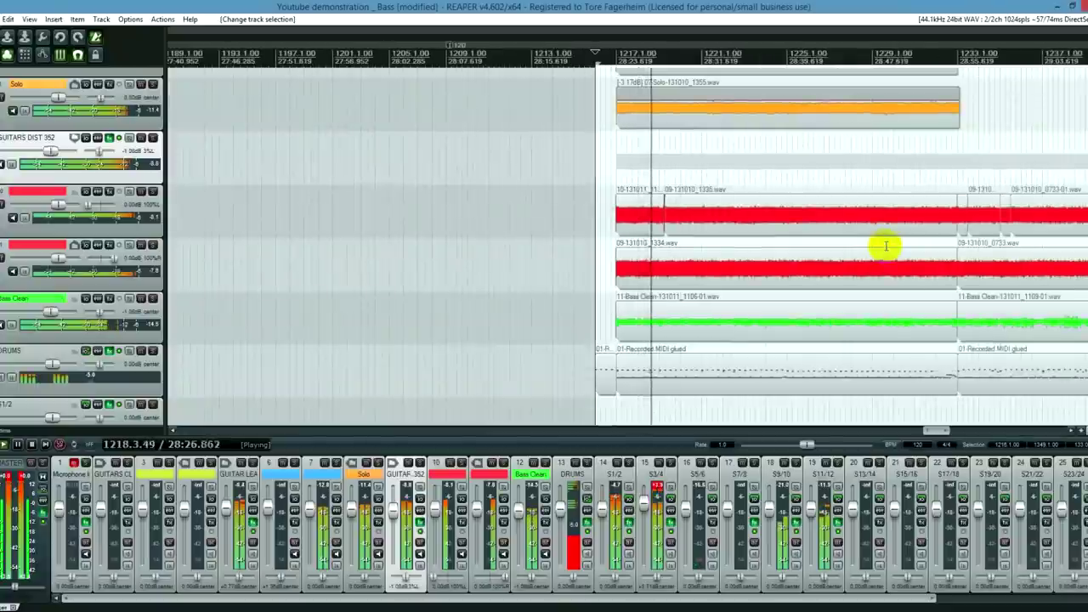
scroll(886, 246, up, 3)
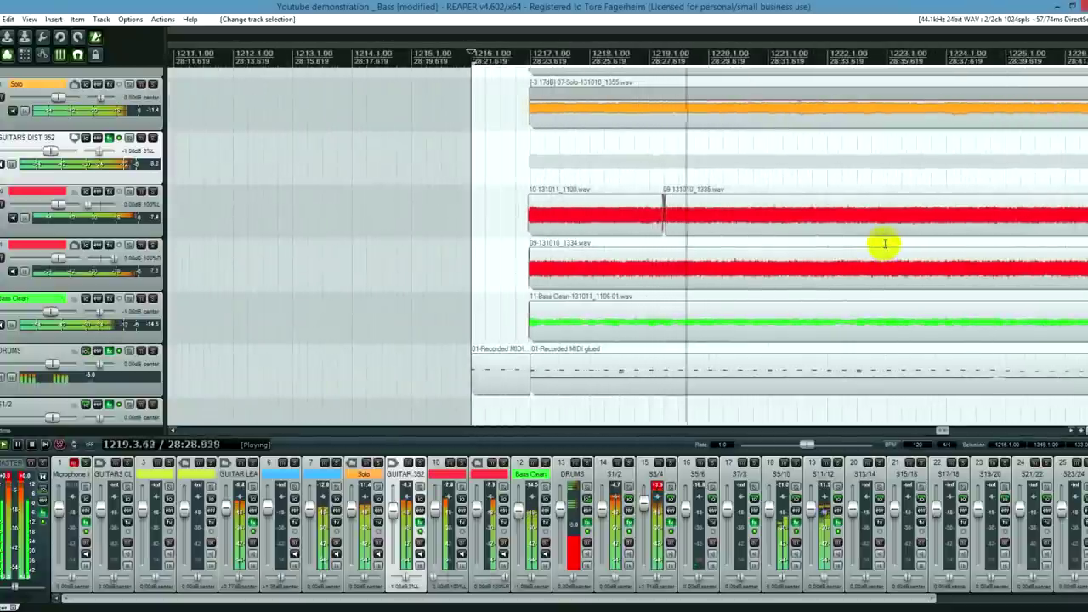
key(space)
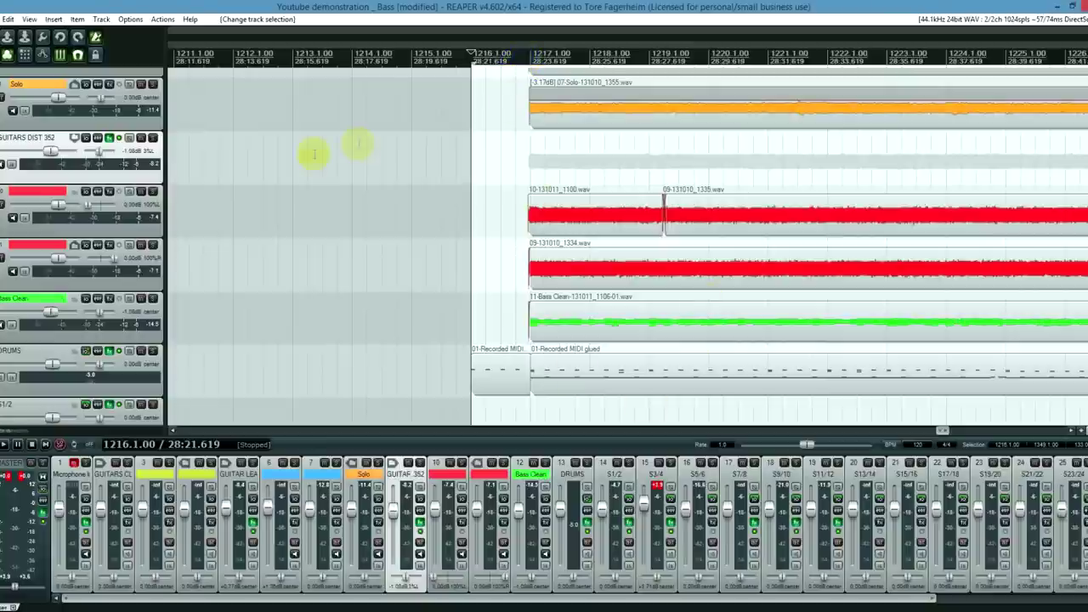
Play DRUMS and Bass Clean soloed together, then unsolo DRUMS and audition the bass alone
click(153, 352)
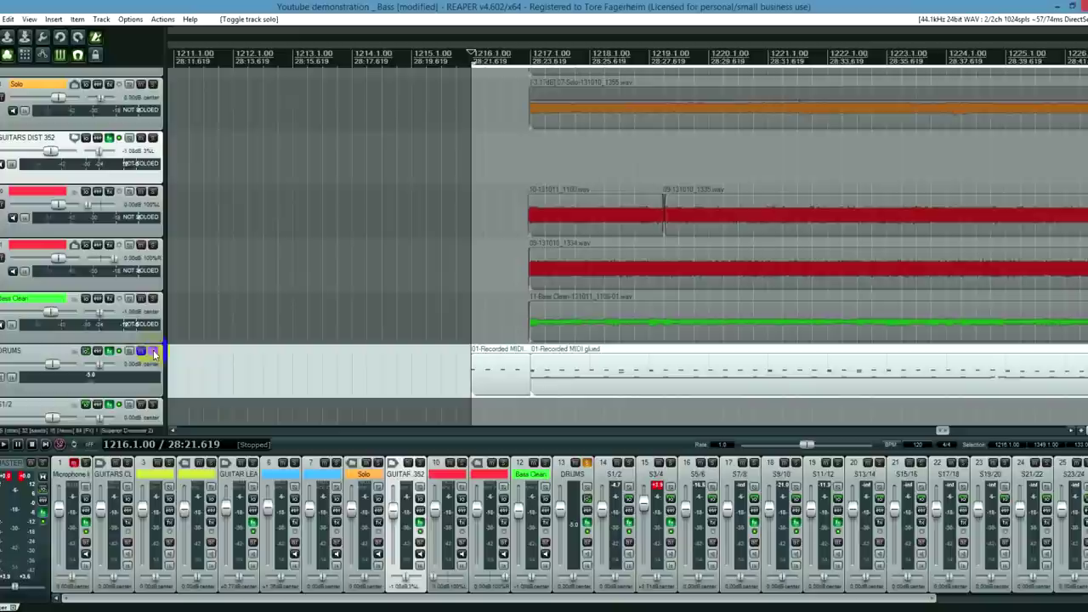
click(154, 299)
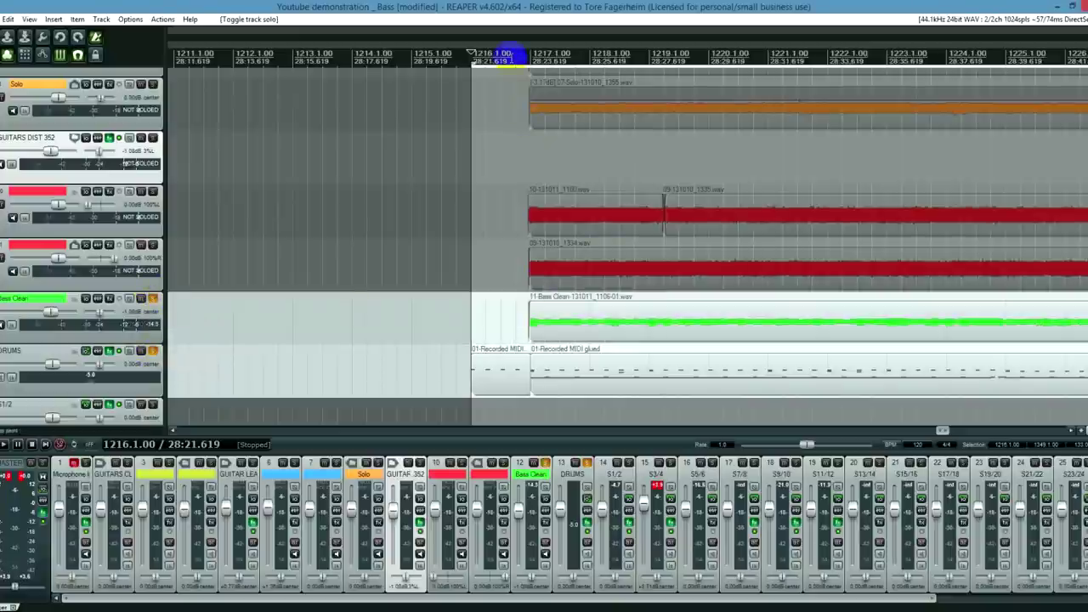
key(space)
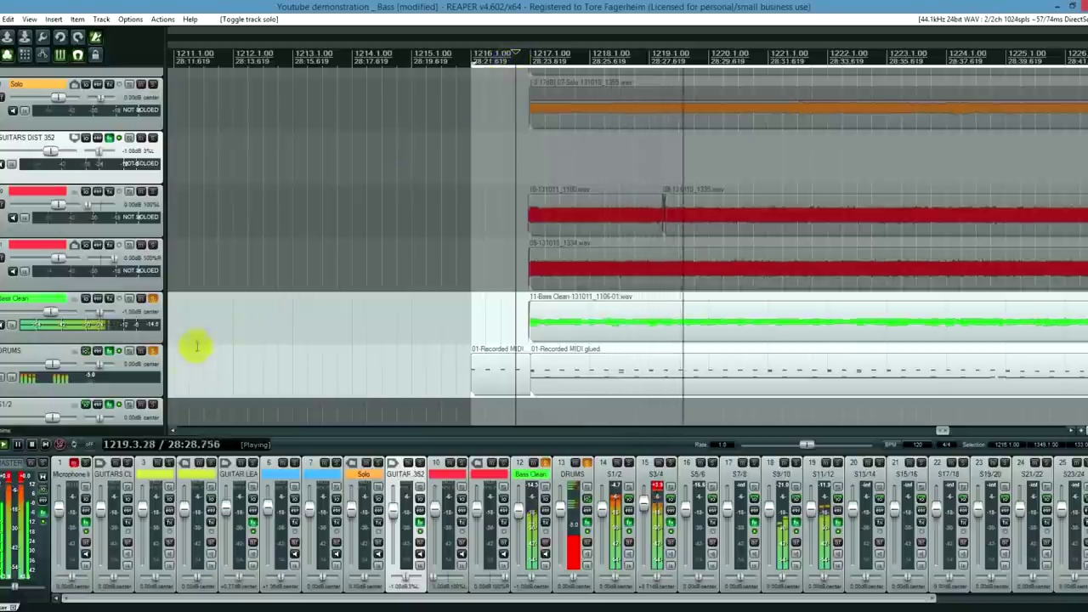
click(153, 350)
key(space)
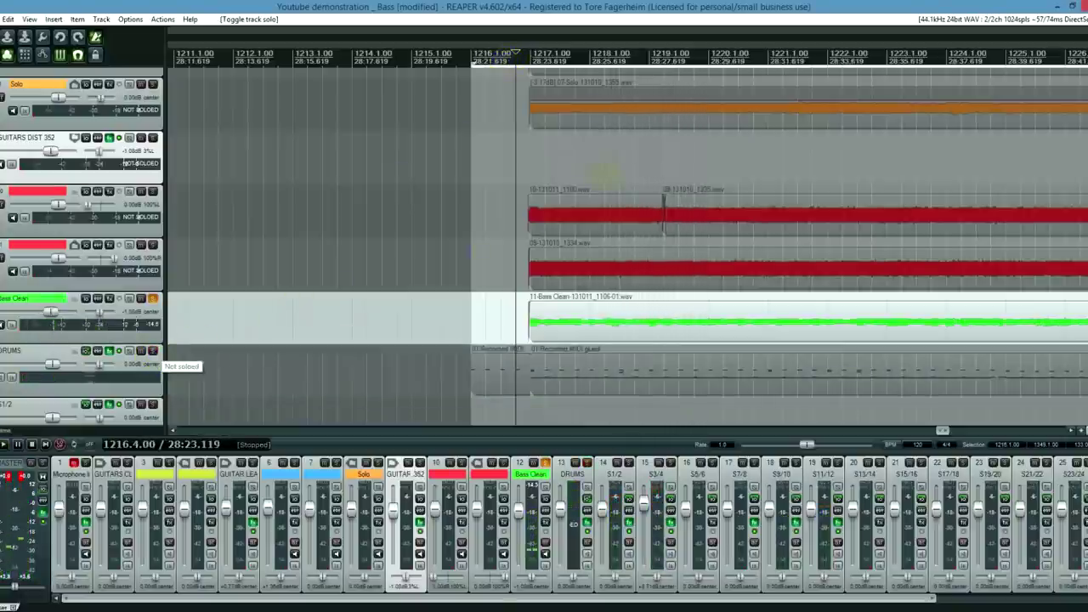
key(space)
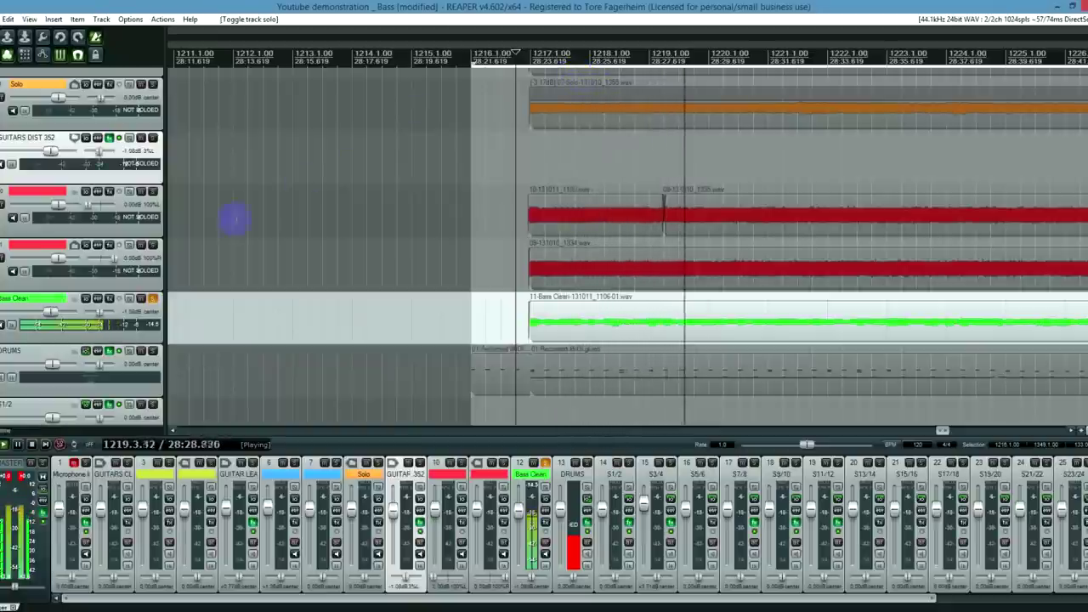
key(space)
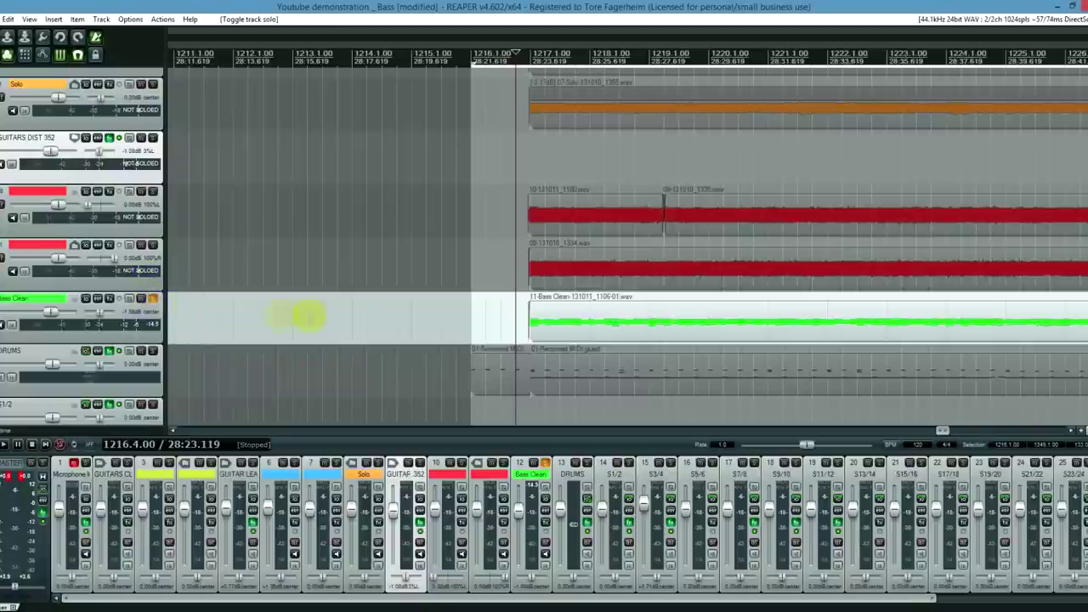
scroll(740, 313, up, 4)
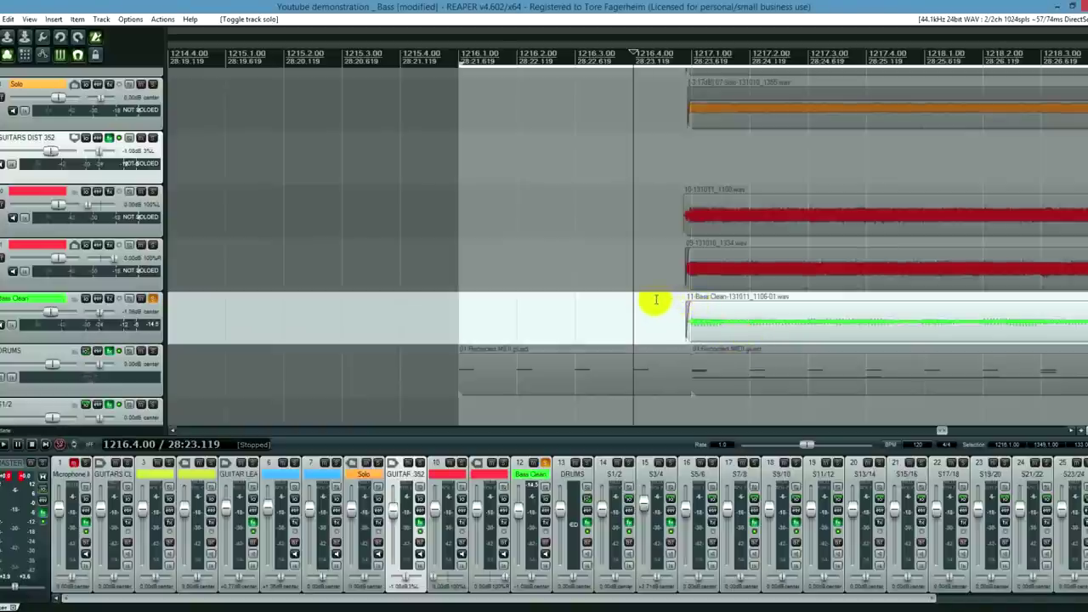
scroll(792, 335, up, 5)
scroll(784, 338, down, 4)
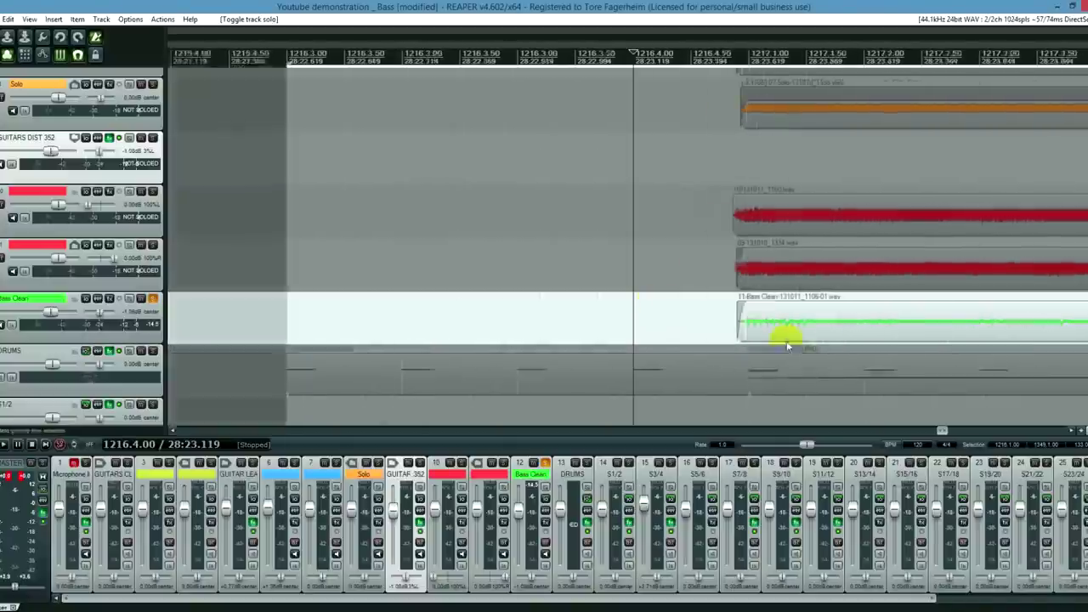
scroll(779, 334, down, 3)
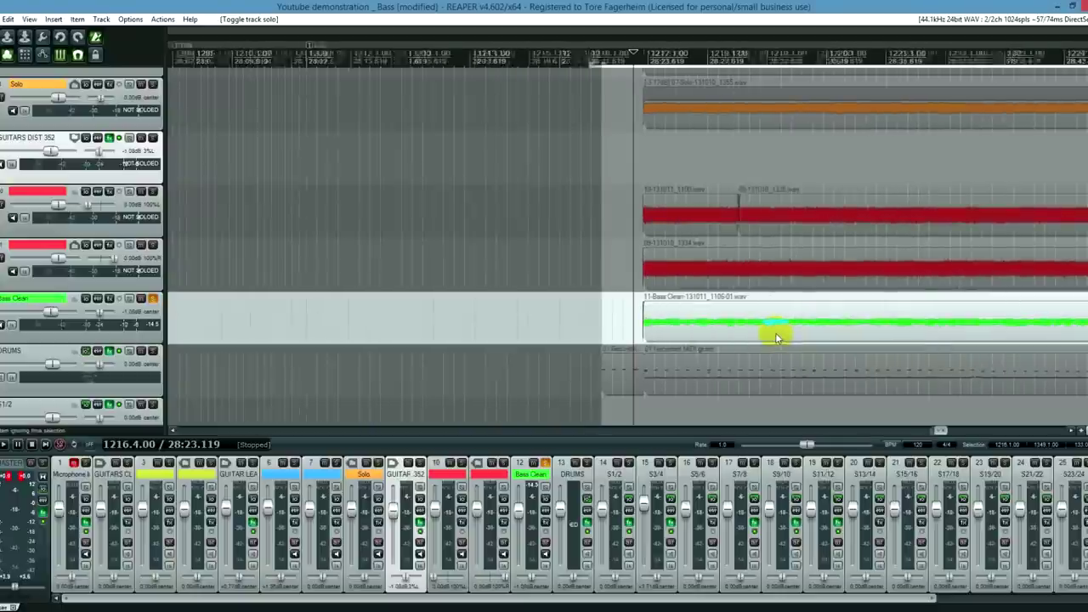
scroll(775, 335, up, 2)
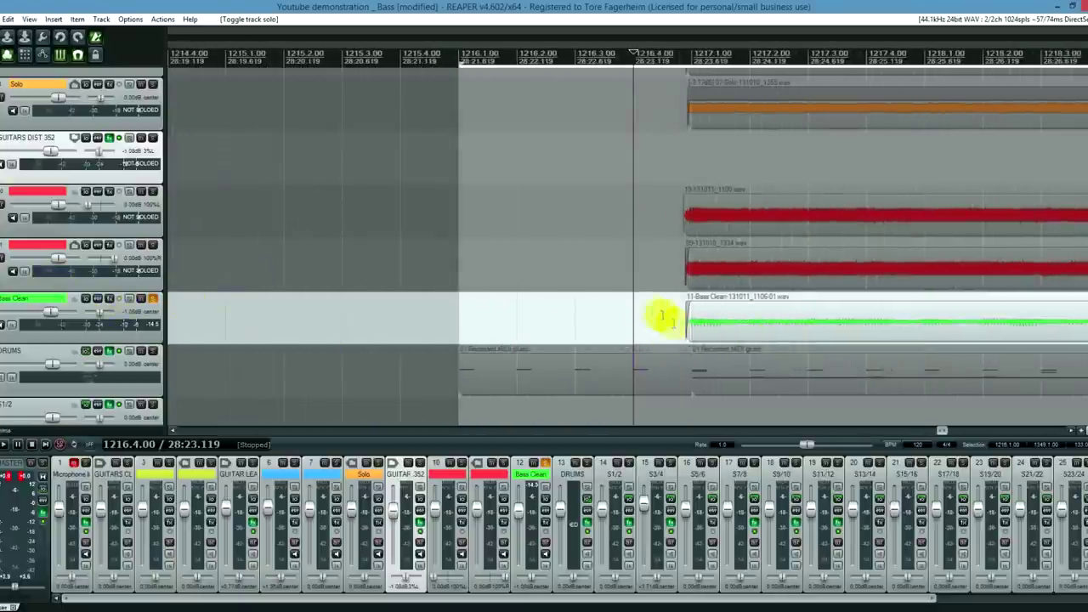
scroll(655, 313, down, 2)
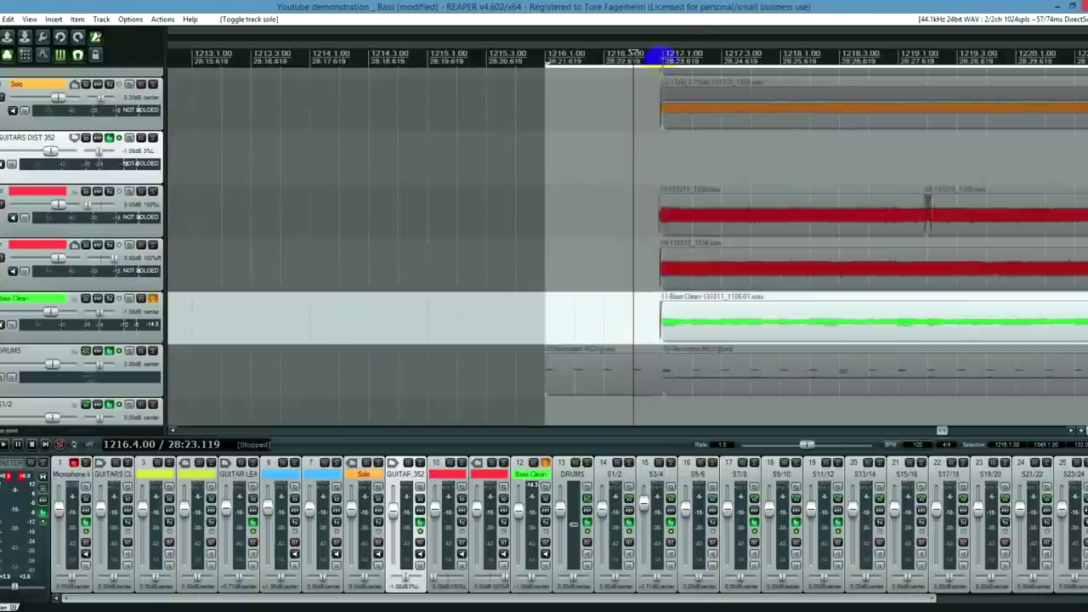
click(663, 58)
scroll(773, 296, down, 6)
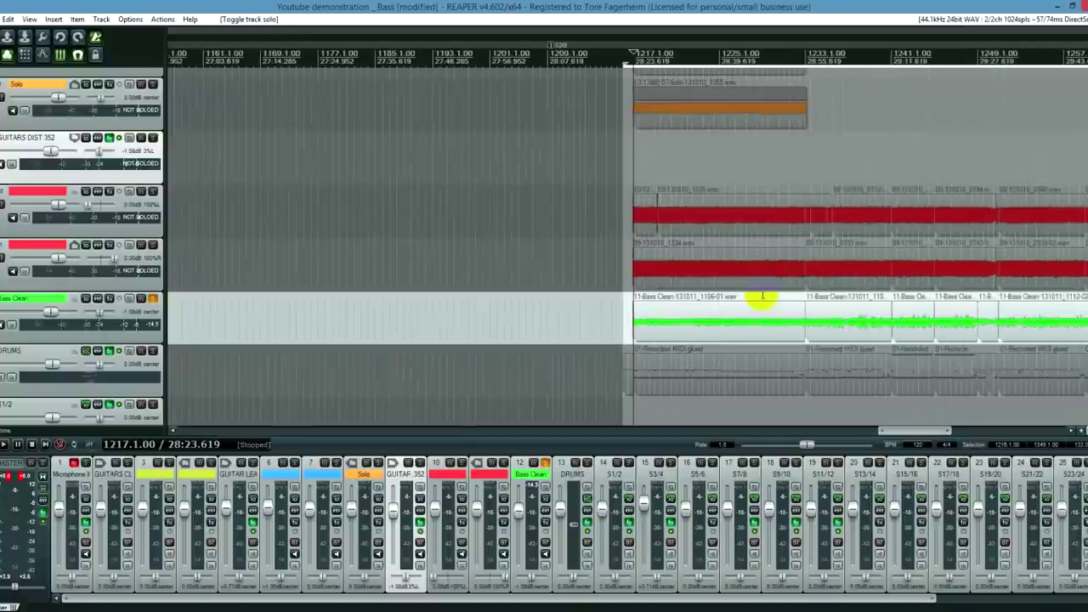
scroll(763, 295, up, 6)
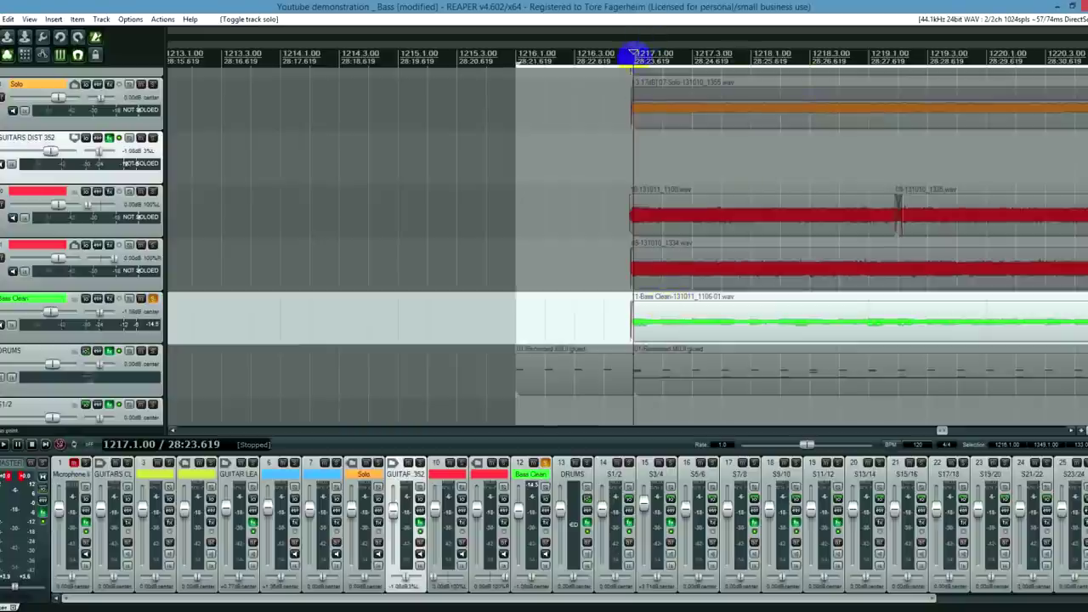
key(space)
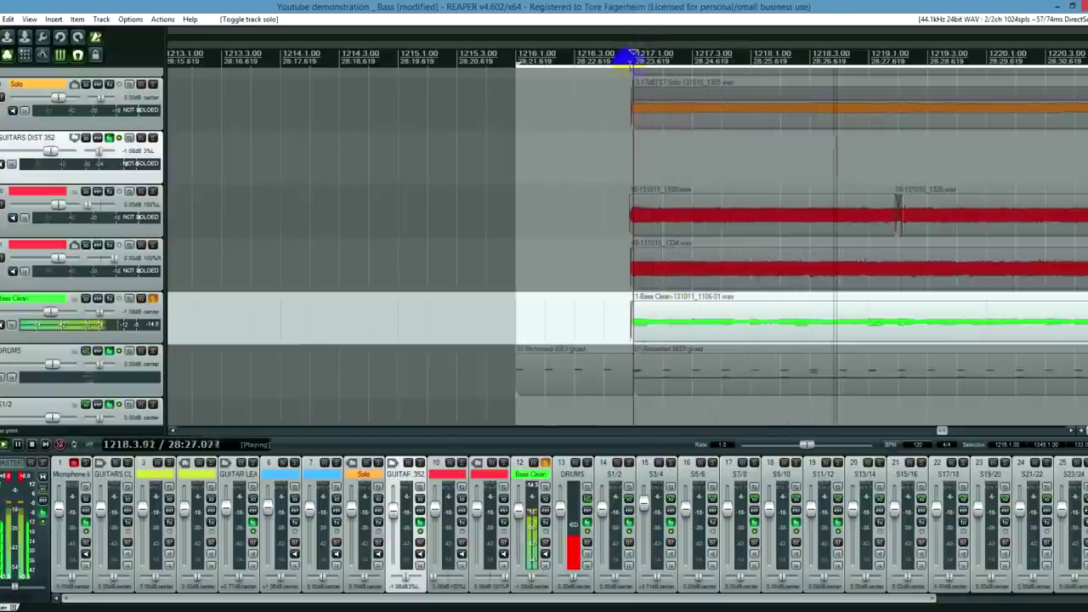
key(space)
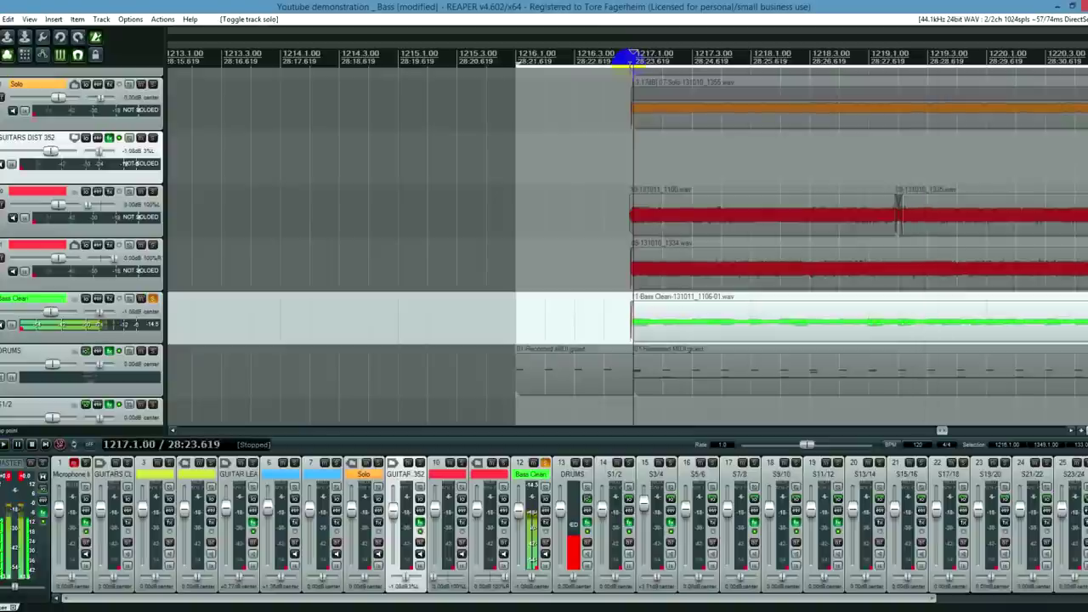
Add the W1 Limiter plugin to the Bass Clean track's FX chain
click(108, 300)
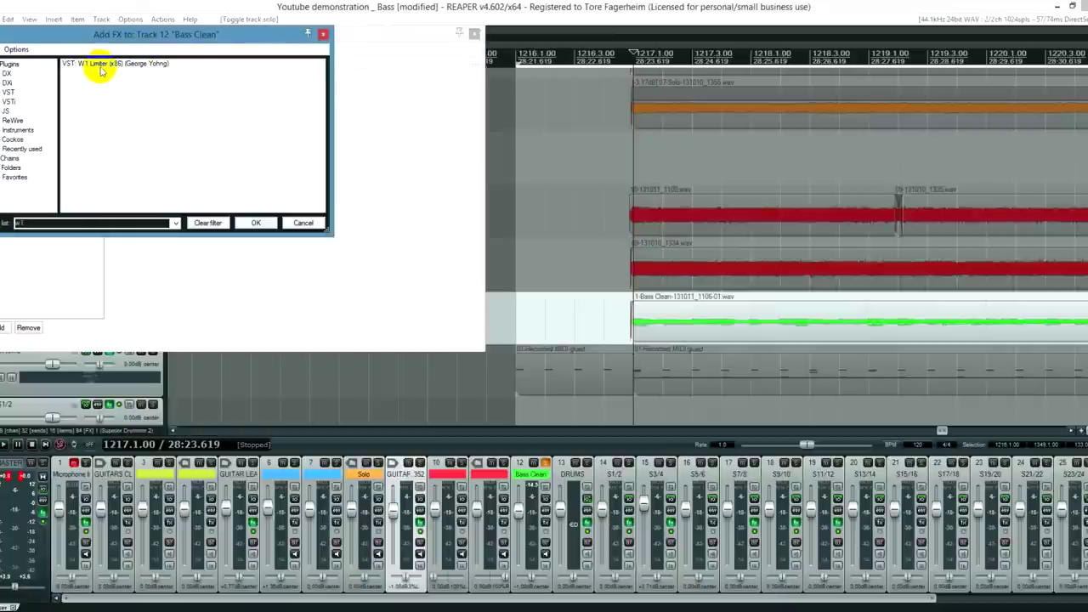
double_click(101, 70)
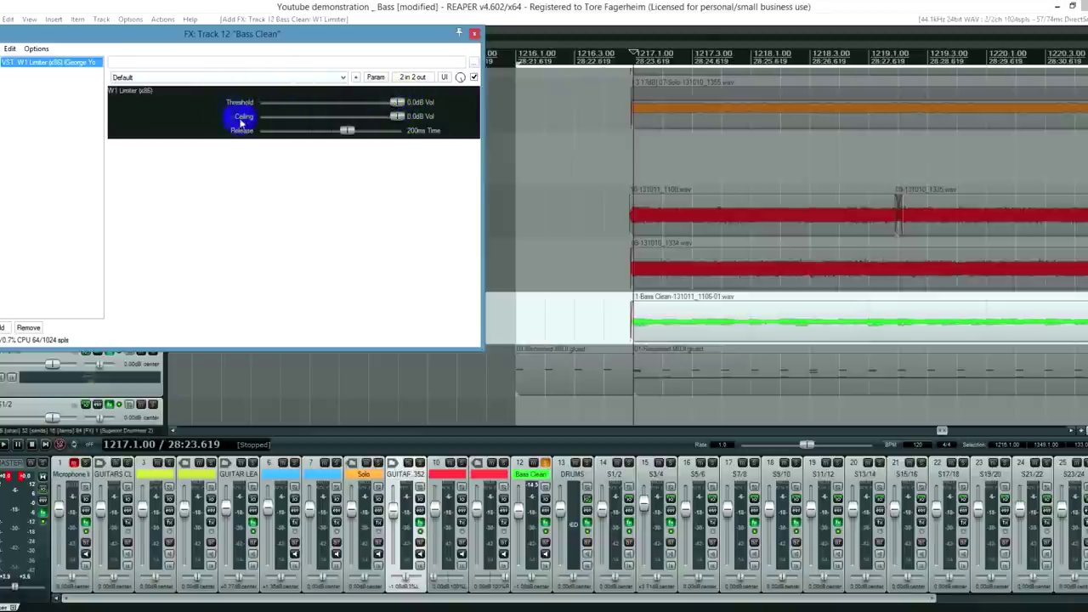
While playing the bass, pull the W1 Limiter threshold and ceiling below 0 dB
click(347, 132)
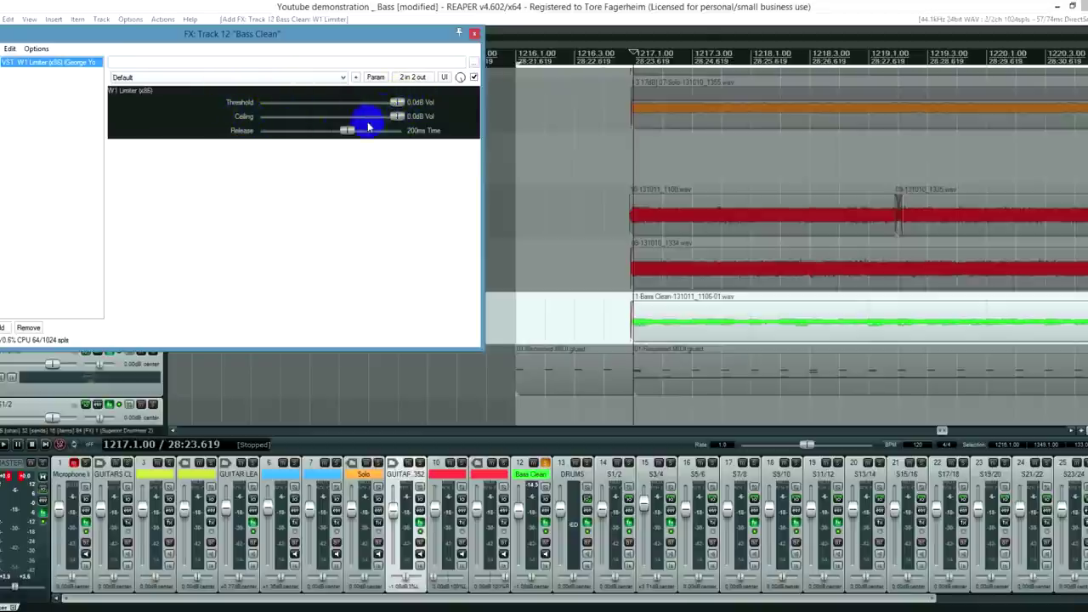
click(603, 54)
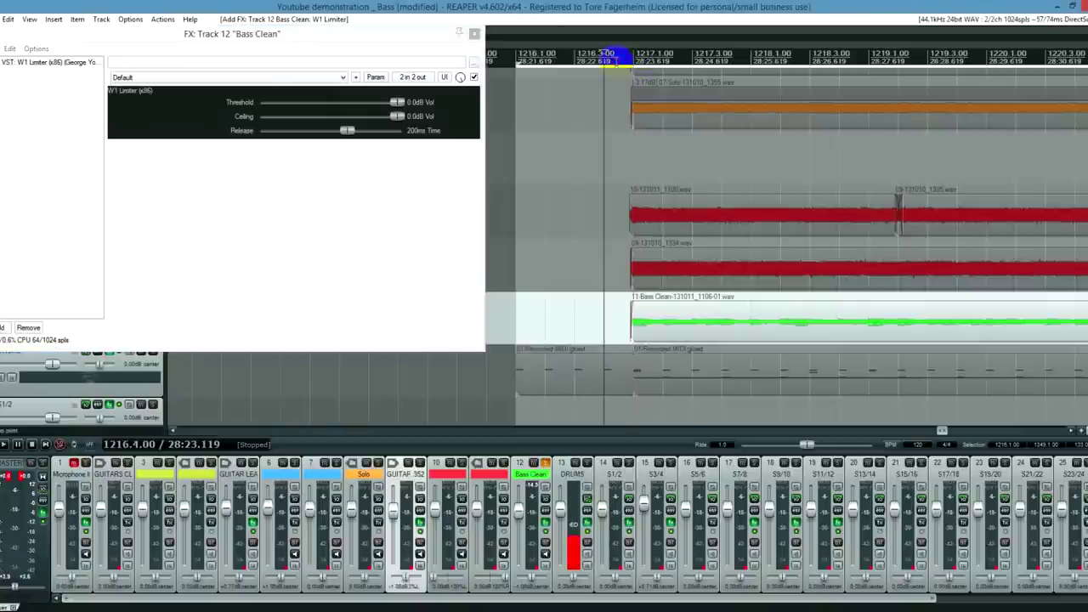
key(space)
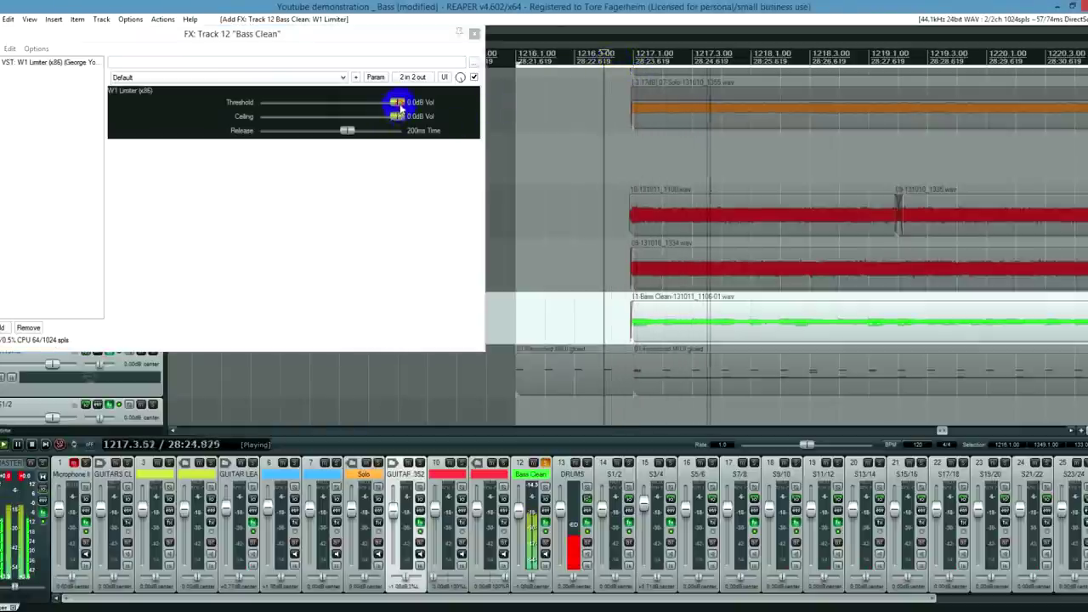
drag(396, 102, 309, 102)
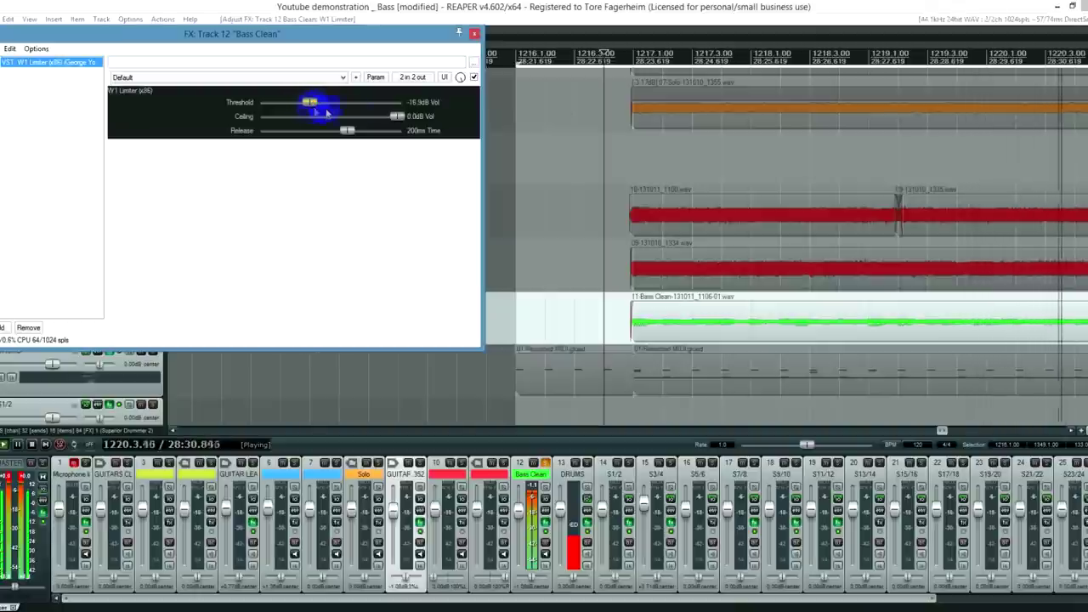
drag(399, 120, 345, 121)
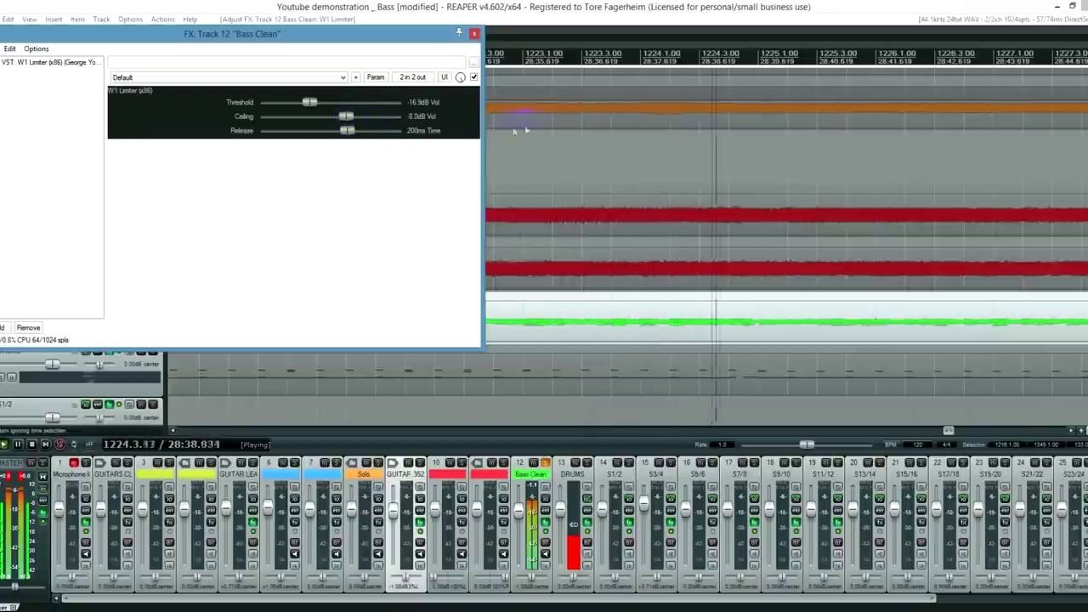
key(space)
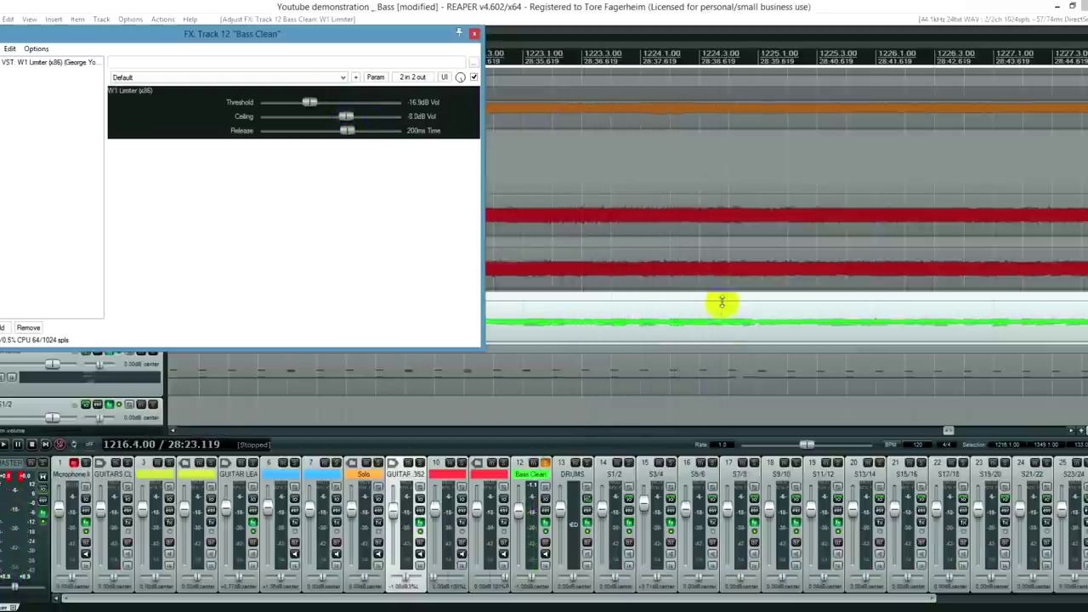
scroll(722, 303, left, 8)
scroll(911, 269, up, 3)
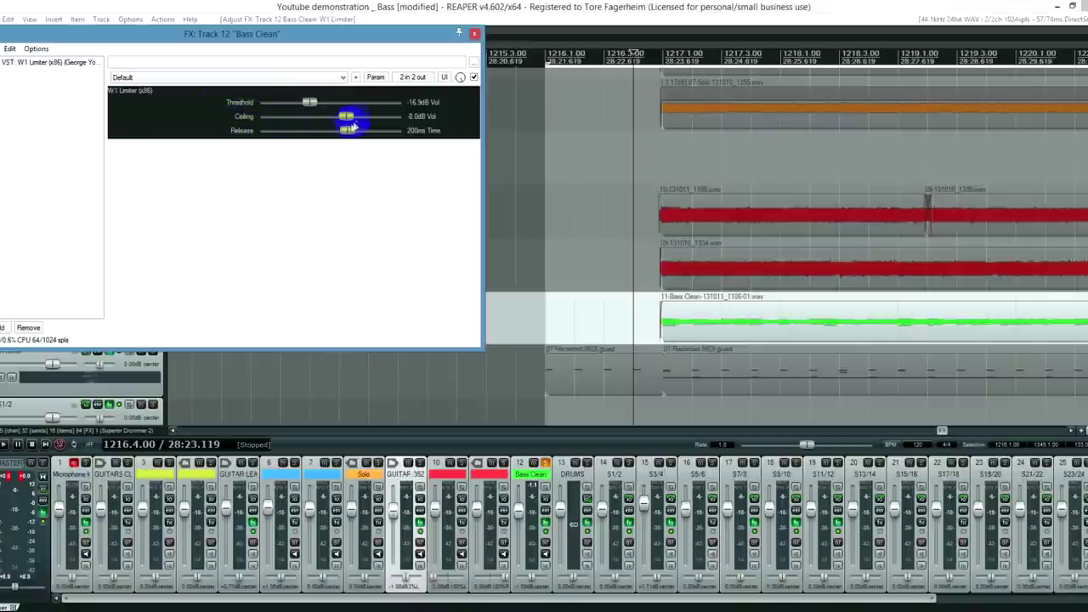
Over the full mix, refine the limiter to -19.5 dB threshold and -6.8 dB ceiling
click(343, 120)
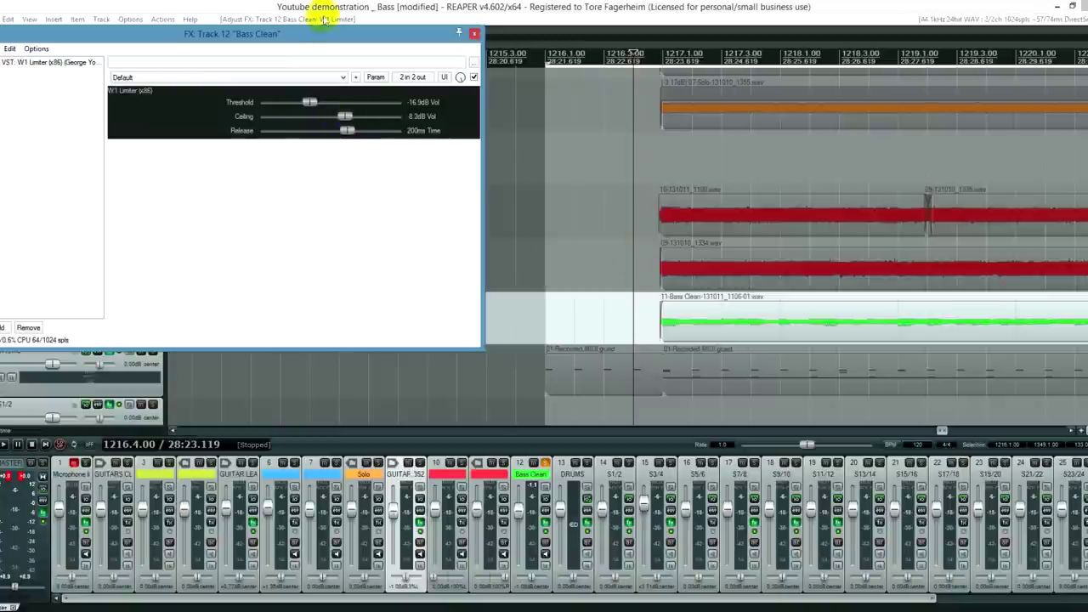
drag(335, 32, 365, 7)
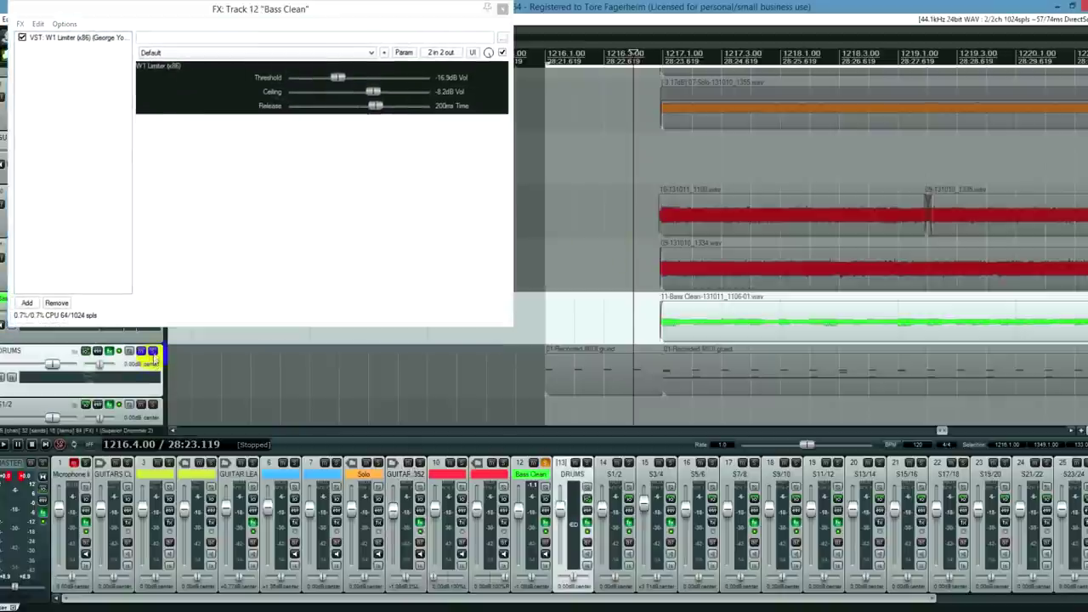
click(155, 356)
key(space)
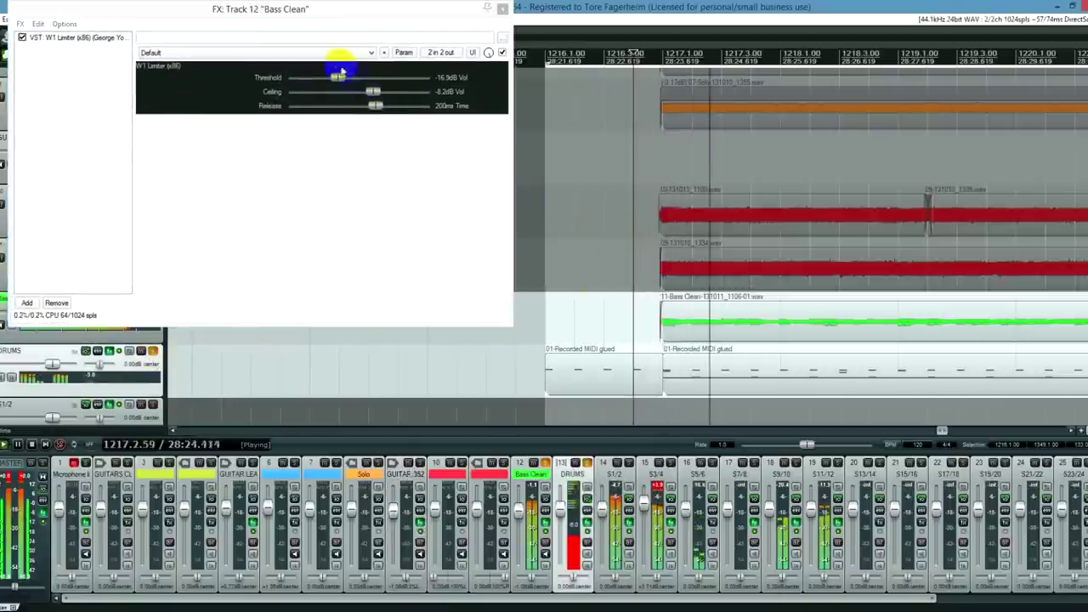
drag(335, 78, 385, 99)
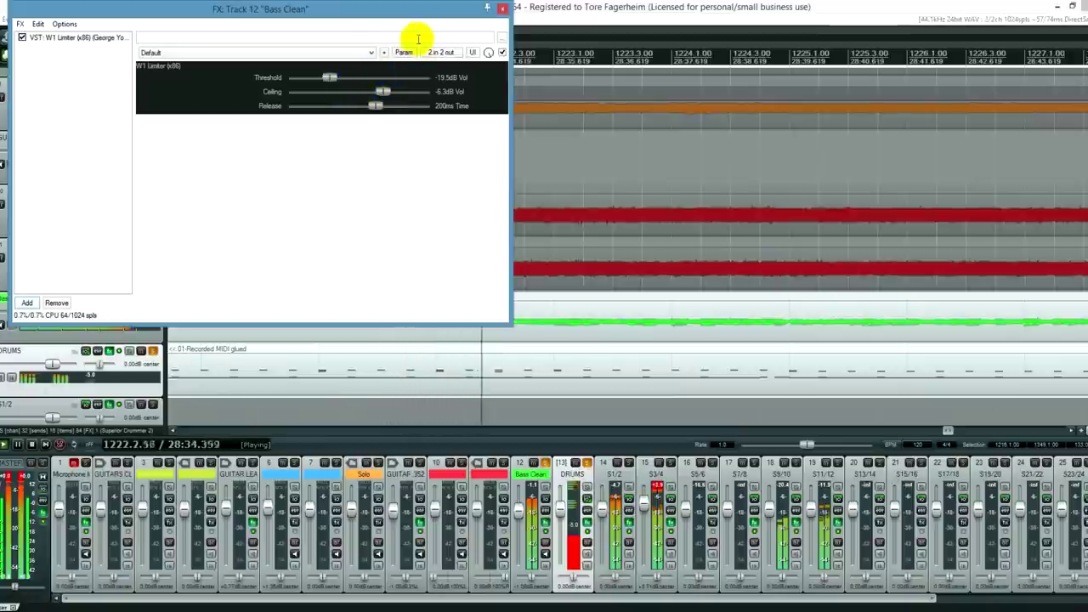
drag(383, 91, 385, 95)
key(space)
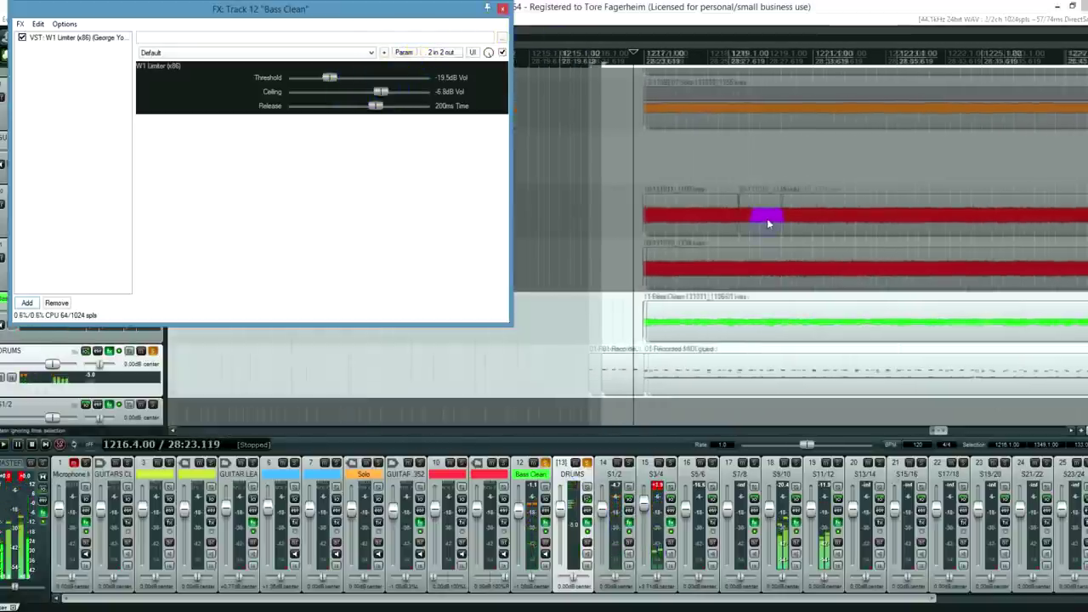
click(470, 127)
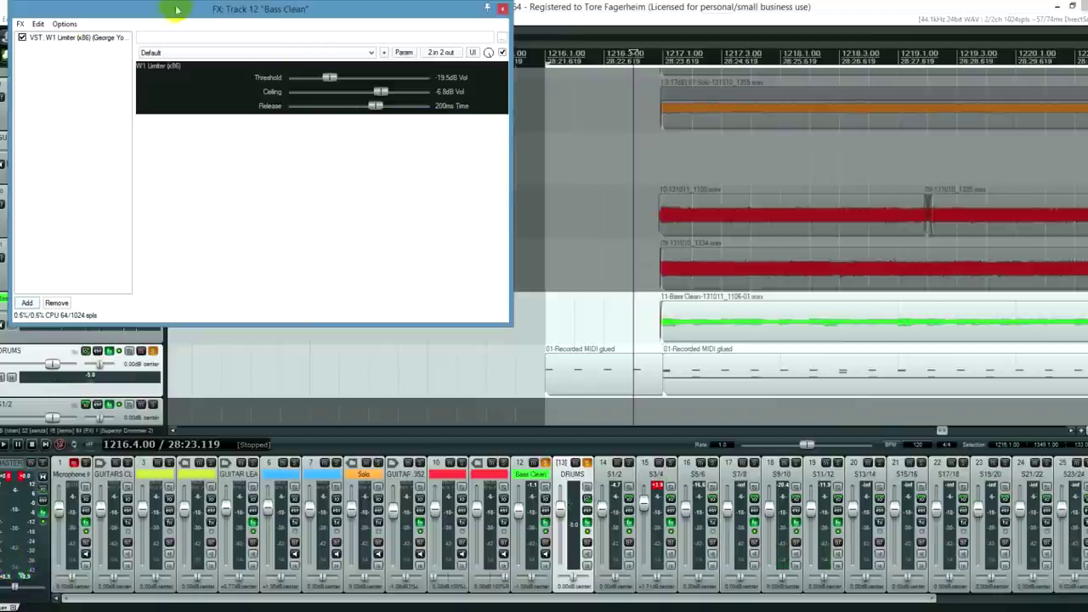
drag(177, 9, 187, 79)
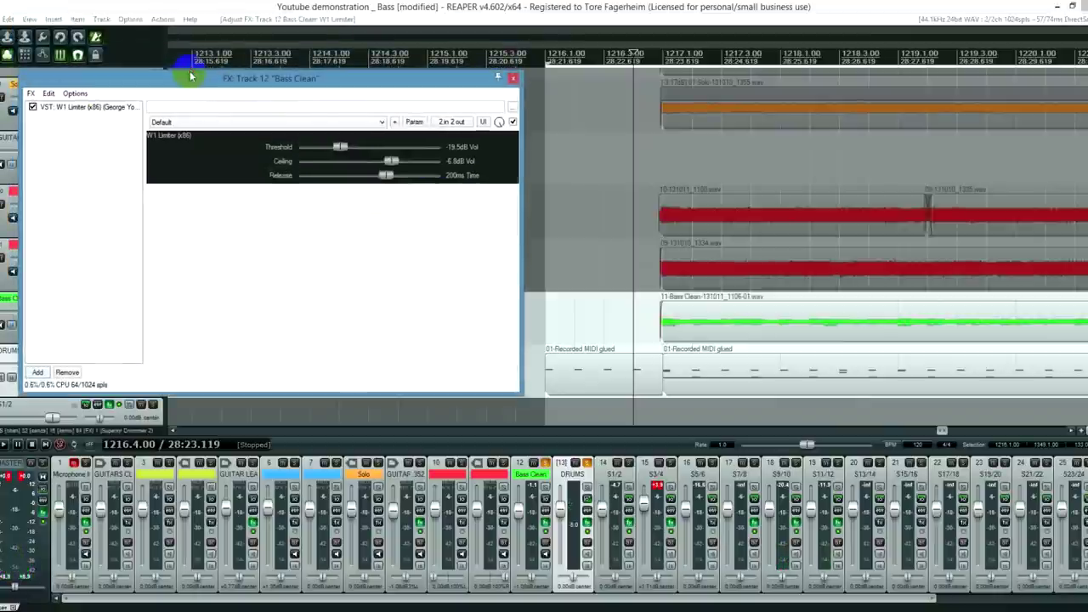
Add ReaEQ after the W1 Limiter, filtering the plugin list with 'rea'
double_click(75, 168)
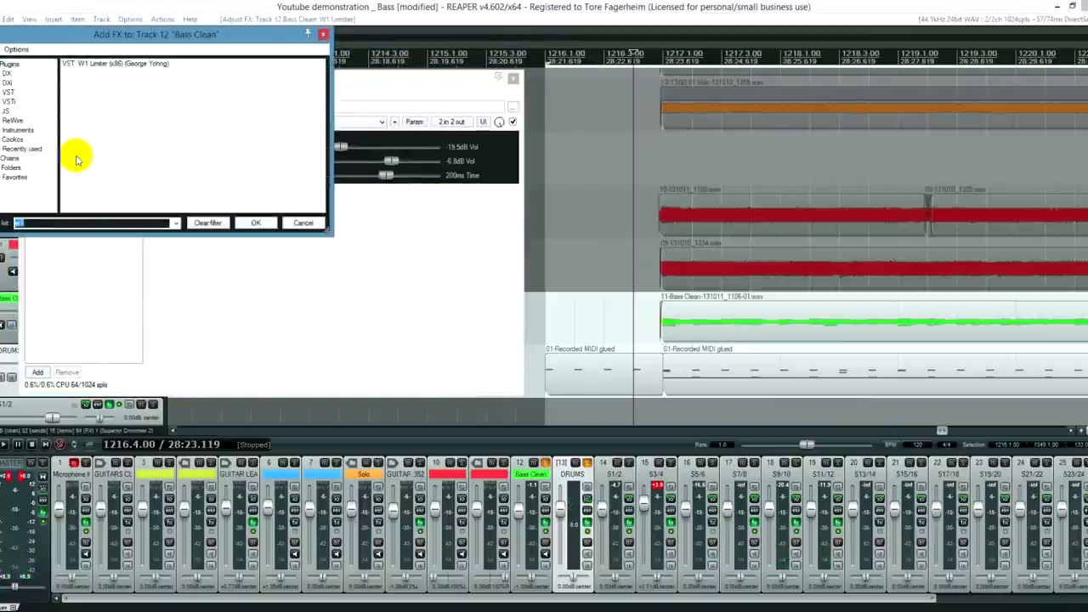
text(reaeq)
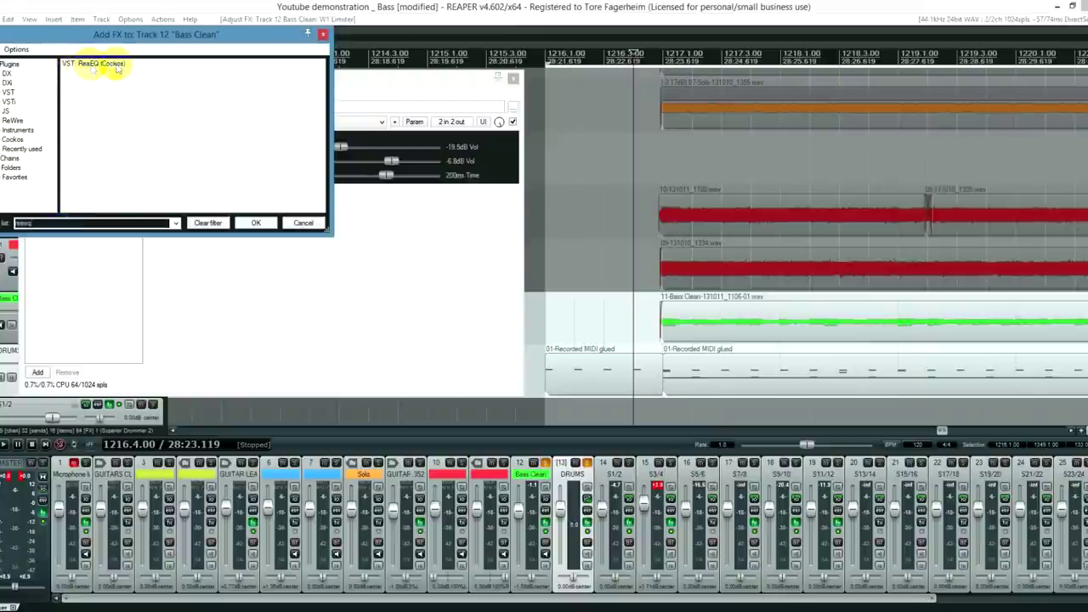
double_click(102, 66)
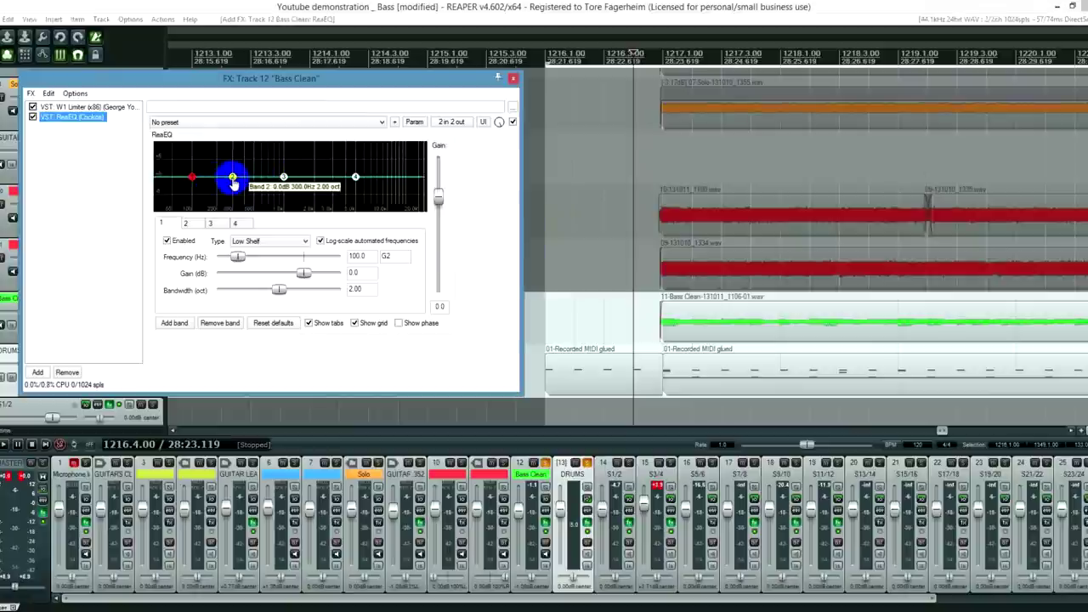
Set ReaEQ band 2 to 350 Hz and pull its gain down to -inf
mouse_move(233, 179)
mouse_down()
mouse_move(248, 179)
mouse_move(240, 183)
mouse_up()
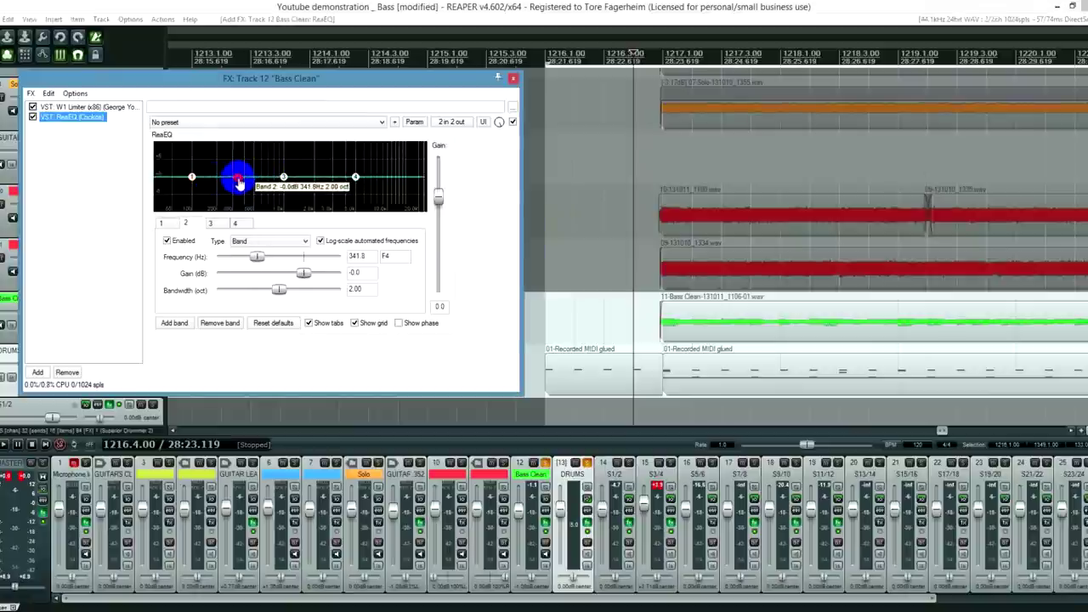
double_click(363, 255)
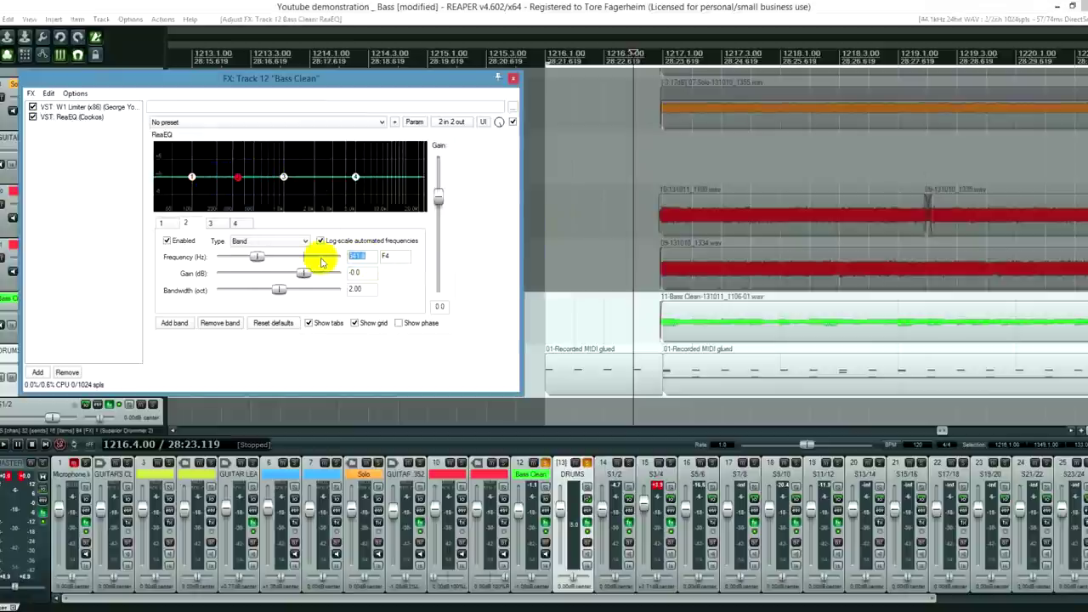
text(350)
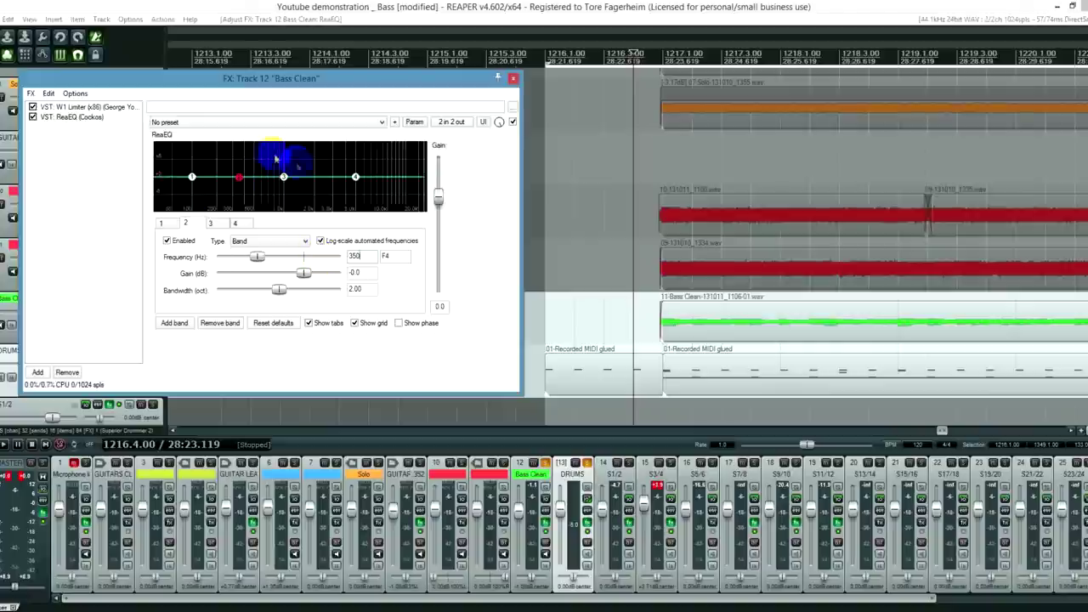
drag(239, 178, 239, 222)
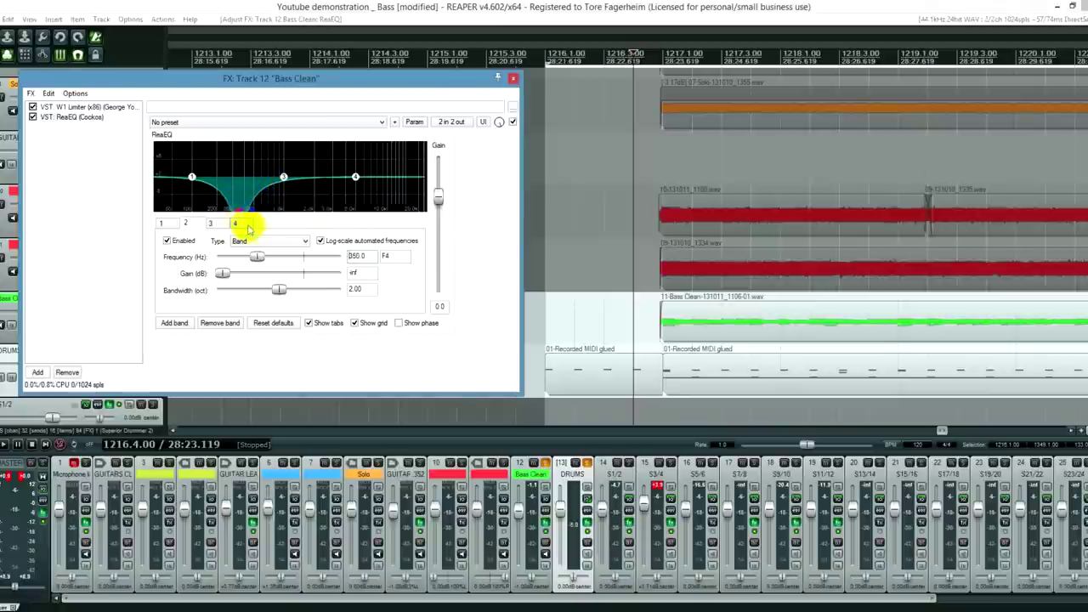
click(283, 213)
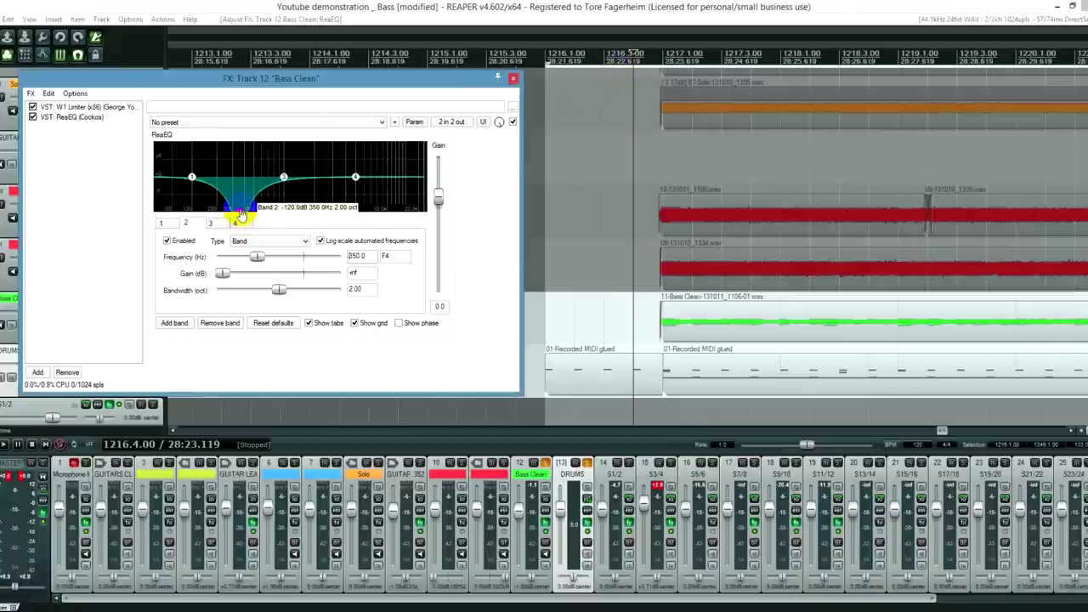
mouse_move(242, 216)
mouse_down()
mouse_move(238, 171)
mouse_move(242, 230)
mouse_up()
key(space)
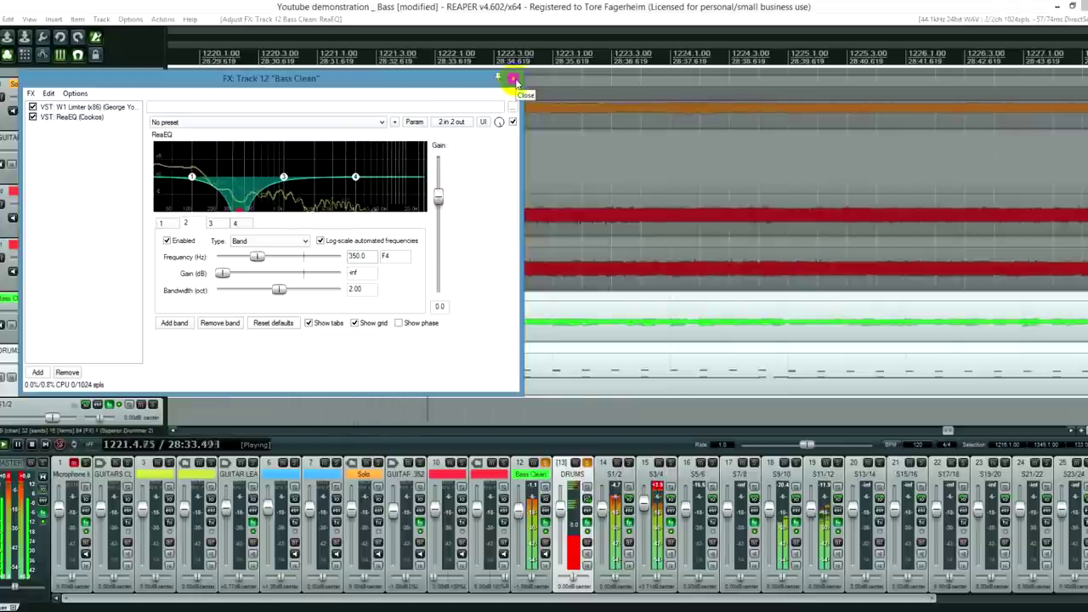
Toggle solo to hear the bass alone and adjust the depth of the band 2 cut
drag(506, 80, 711, 71)
key(space)
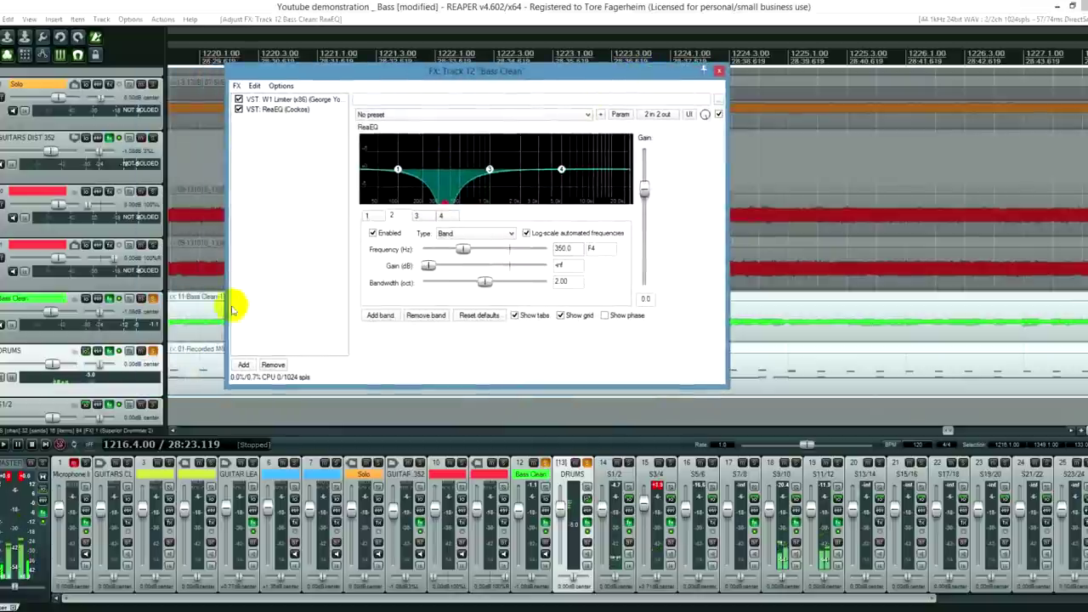
click(149, 351)
key(space)
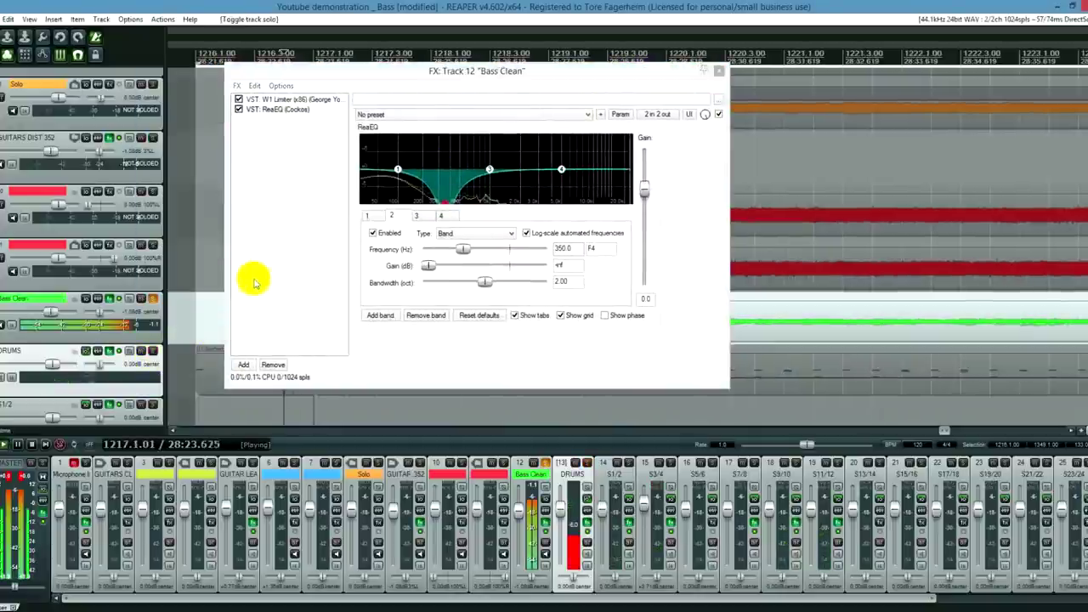
mouse_move(444, 202)
mouse_down()
mouse_move(454, 182)
mouse_move(448, 211)
mouse_move(449, 170)
mouse_move(449, 215)
mouse_up()
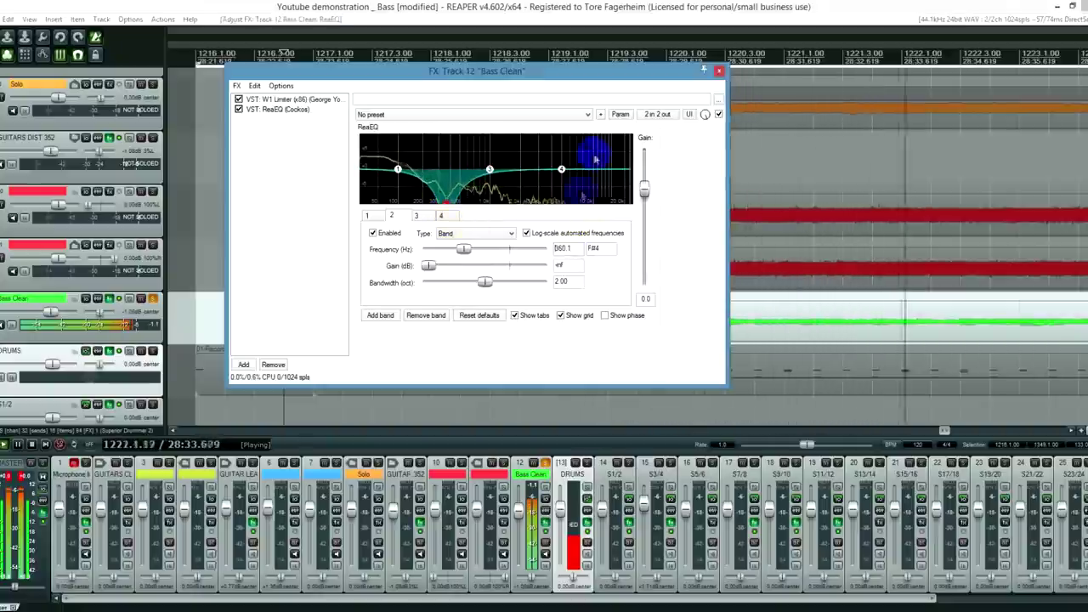
key(space)
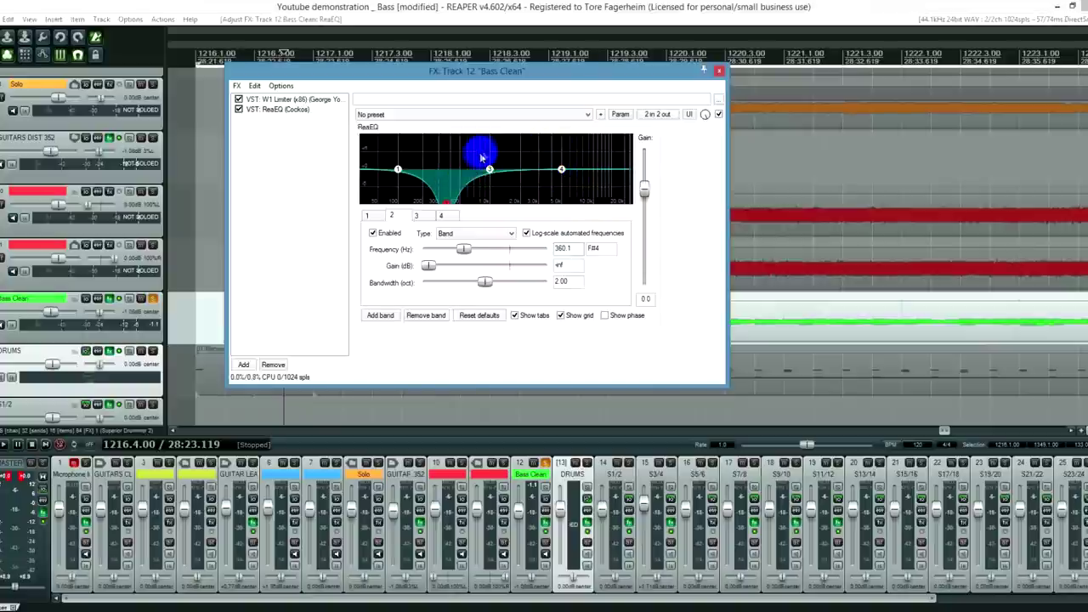
Sweep ReaEQ's band 4 high shelf to 3565.4 Hz with -inf gain while listening
mouse_move(564, 173)
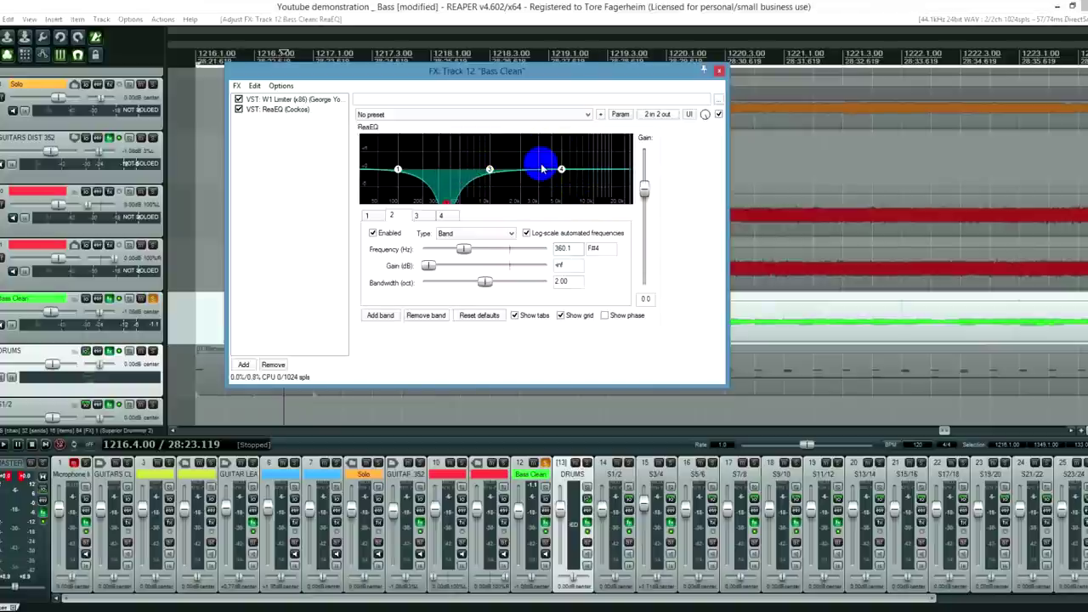
drag(561, 169, 598, 220)
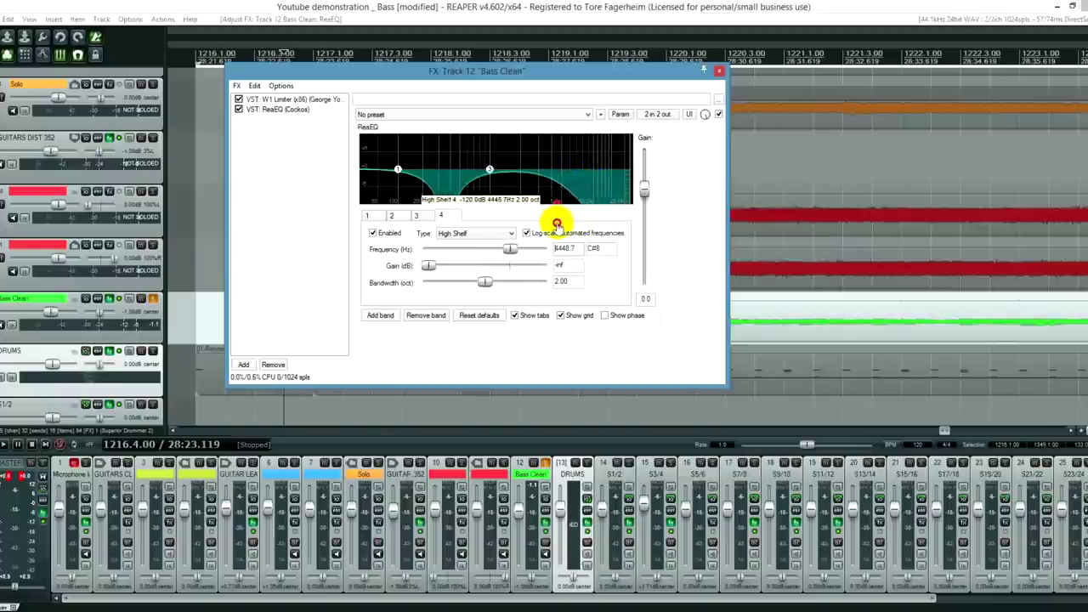
drag(557, 225, 551, 224)
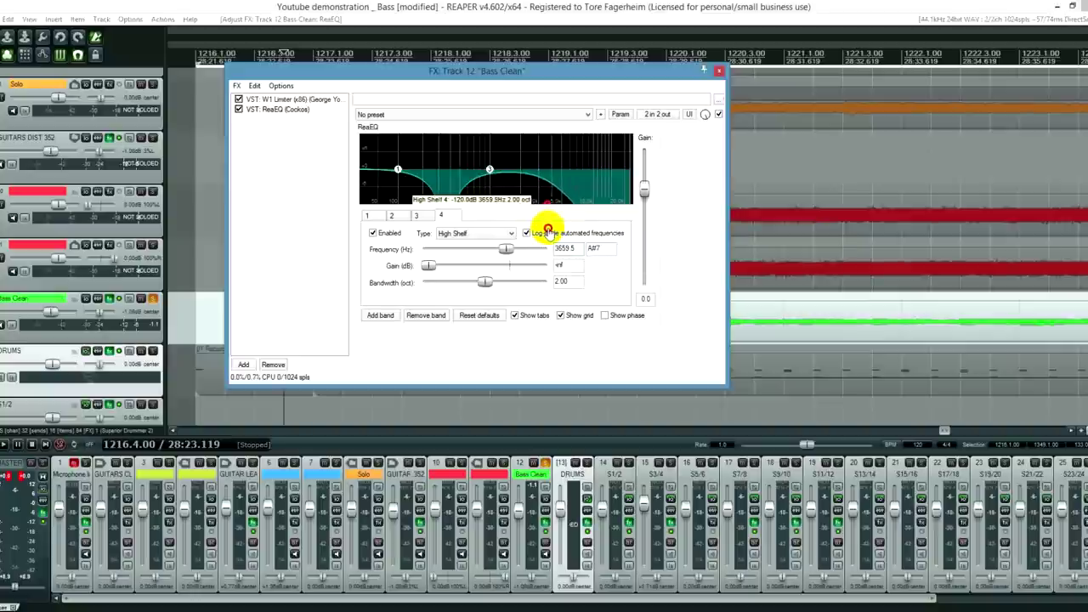
key(space)
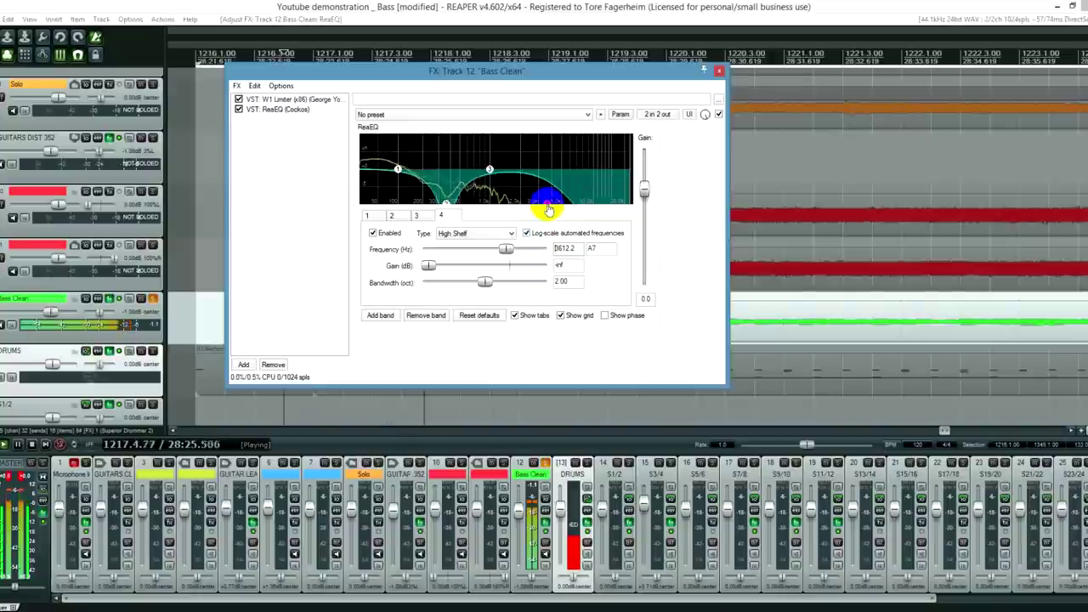
mouse_move(549, 209)
mouse_down()
mouse_move(544, 175)
mouse_move(559, 170)
mouse_move(608, 209)
mouse_move(547, 228)
mouse_up()
key(space)
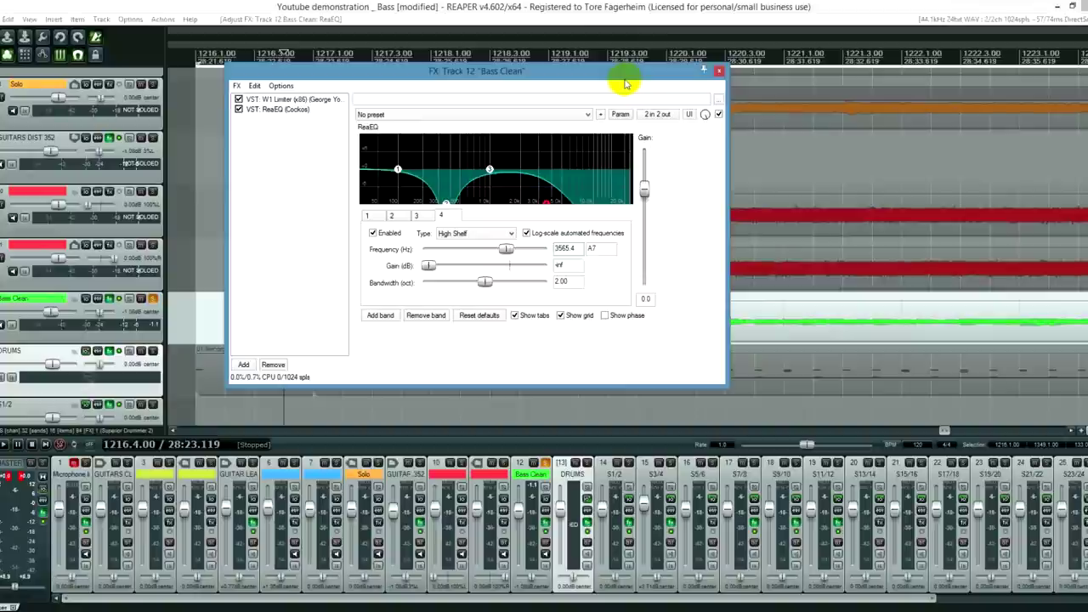
click(719, 72)
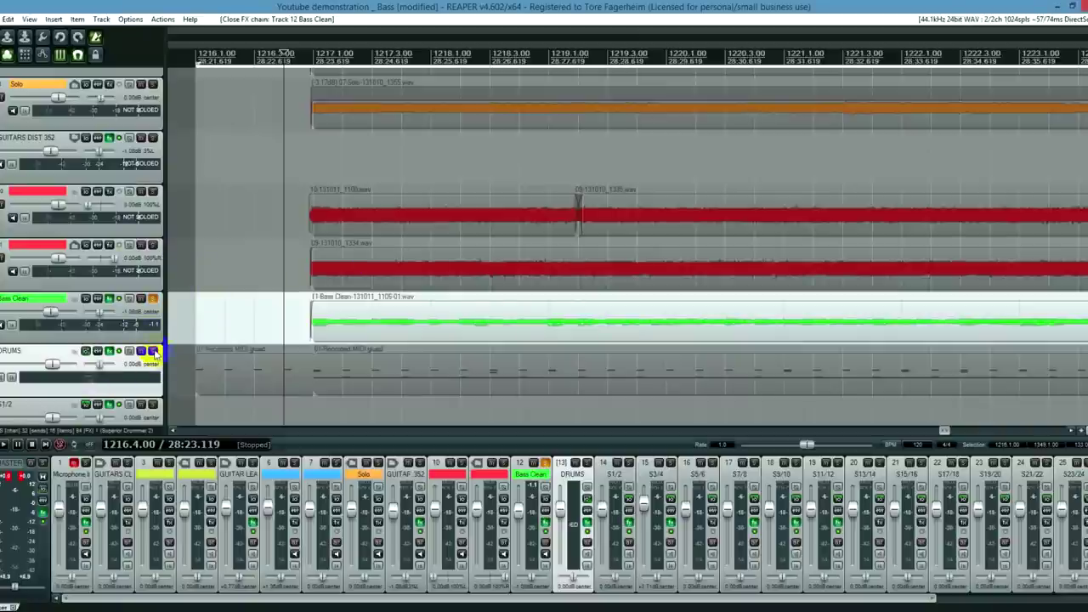
click(154, 353)
key(space)
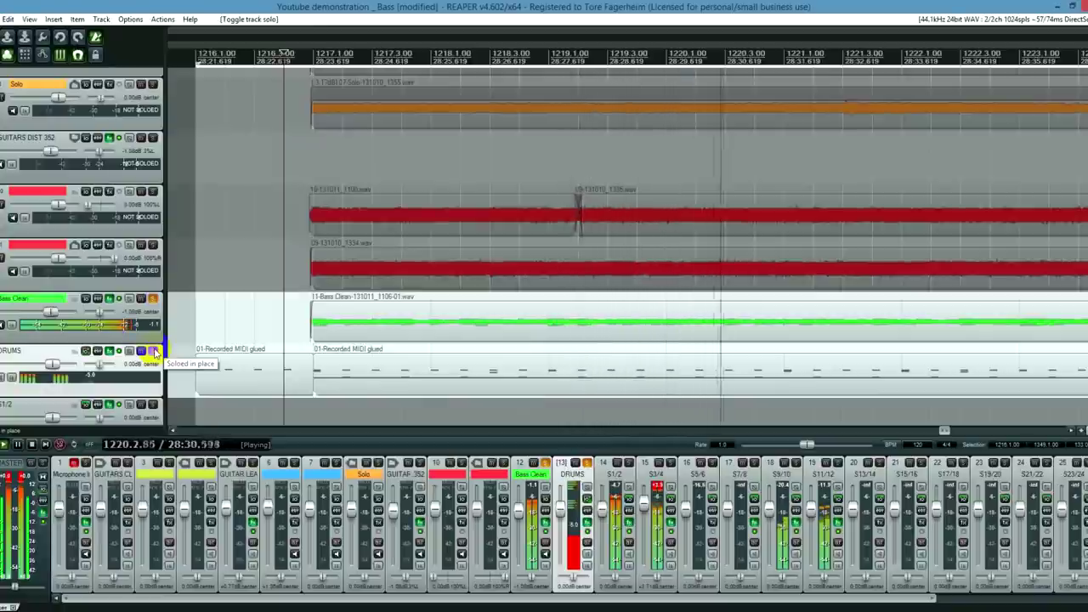
click(154, 352)
key(space)
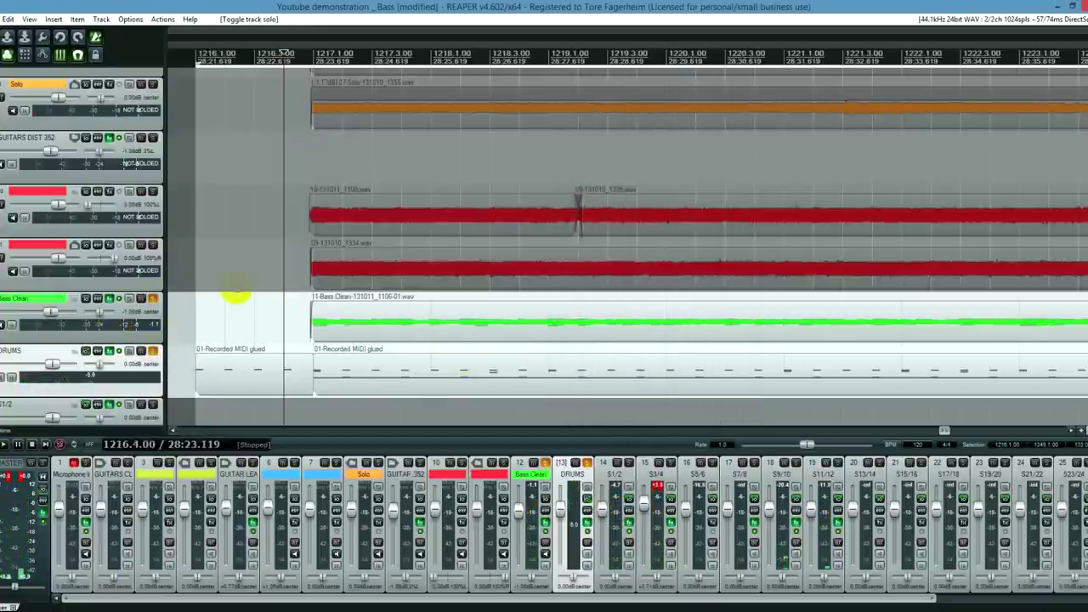
click(311, 43)
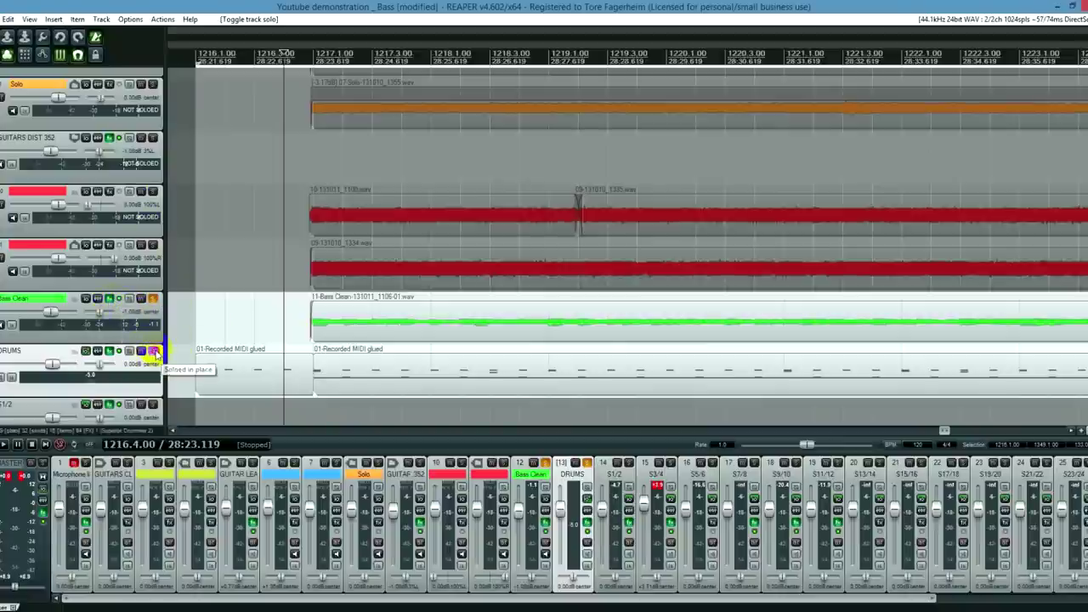
click(152, 352)
click(315, 48)
key(space)
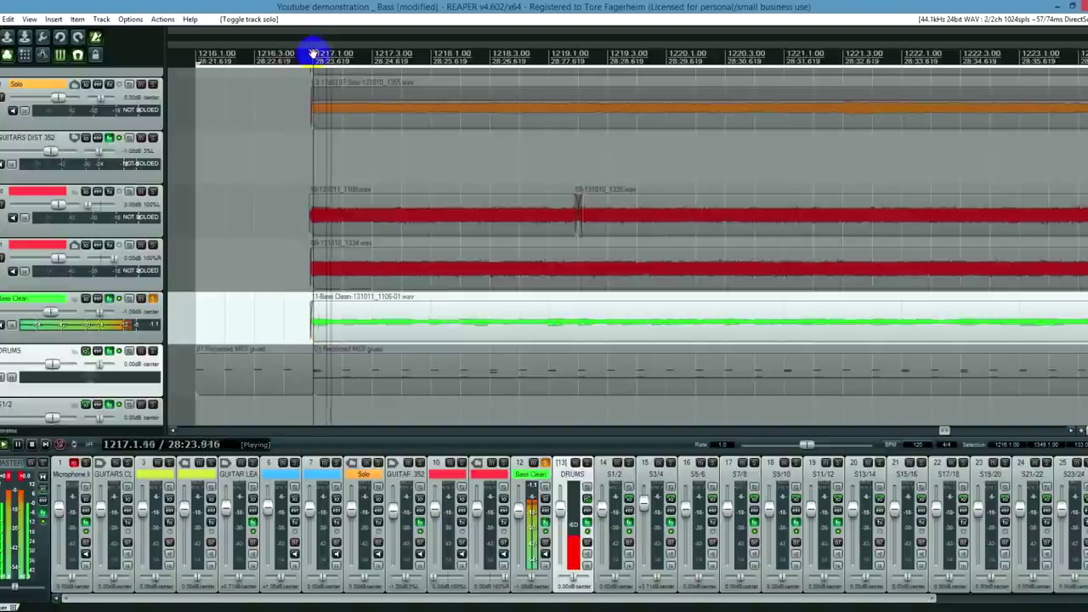
key(space)
Add the Ferox tape simulator third in the chain, after W1 Limiter and ReaEQ
click(110, 300)
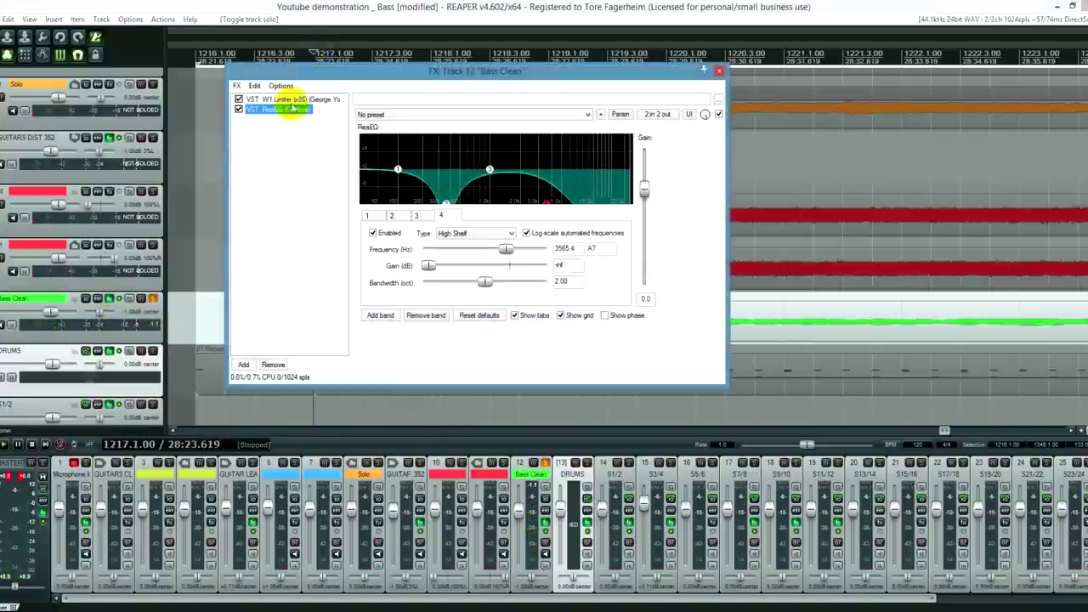
double_click(287, 159)
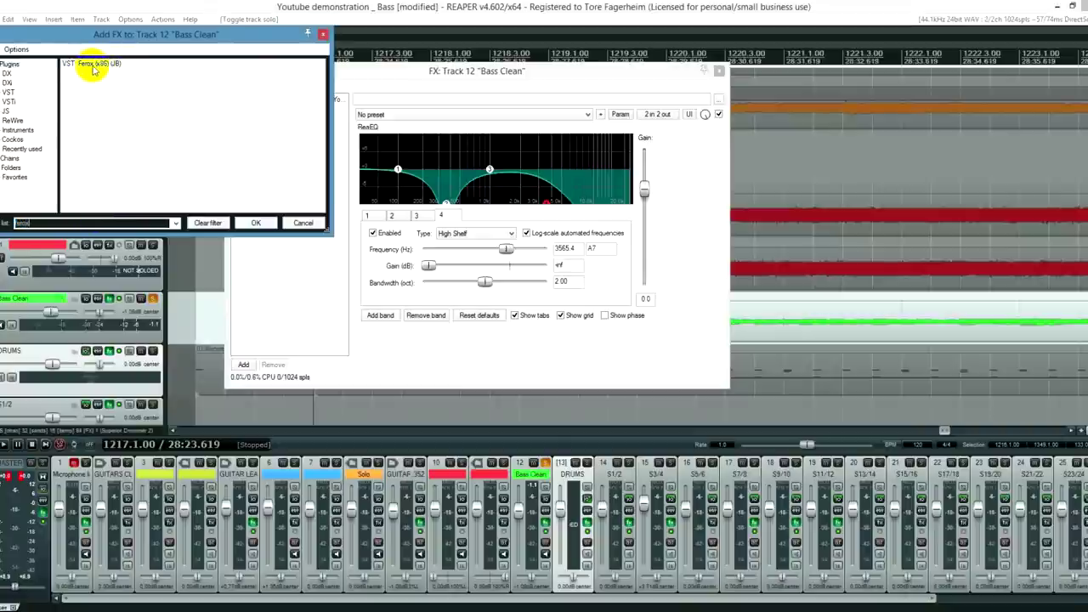
double_click(94, 67)
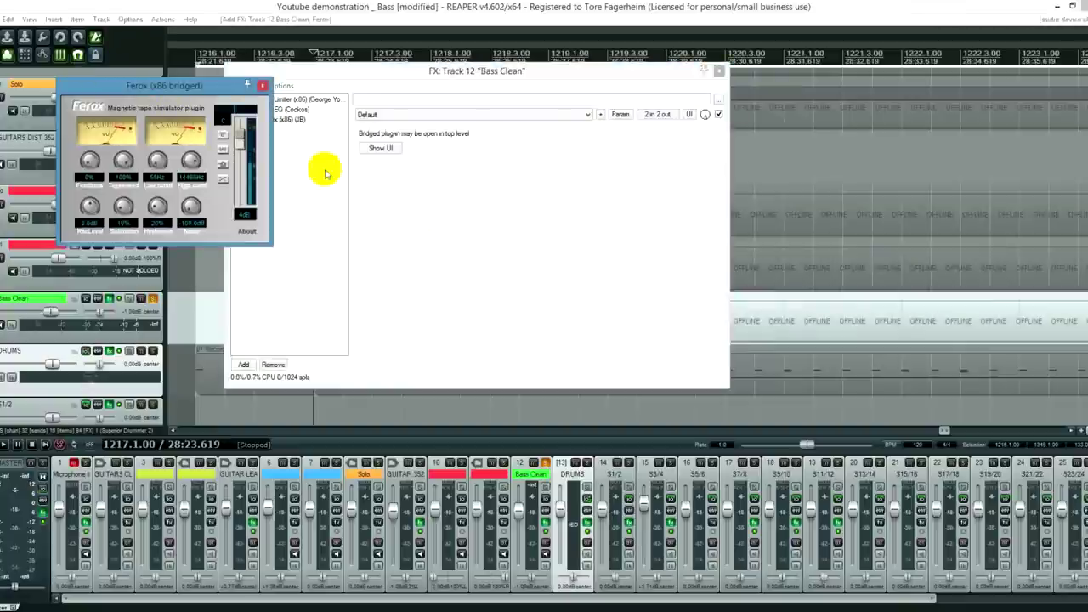
click(719, 74)
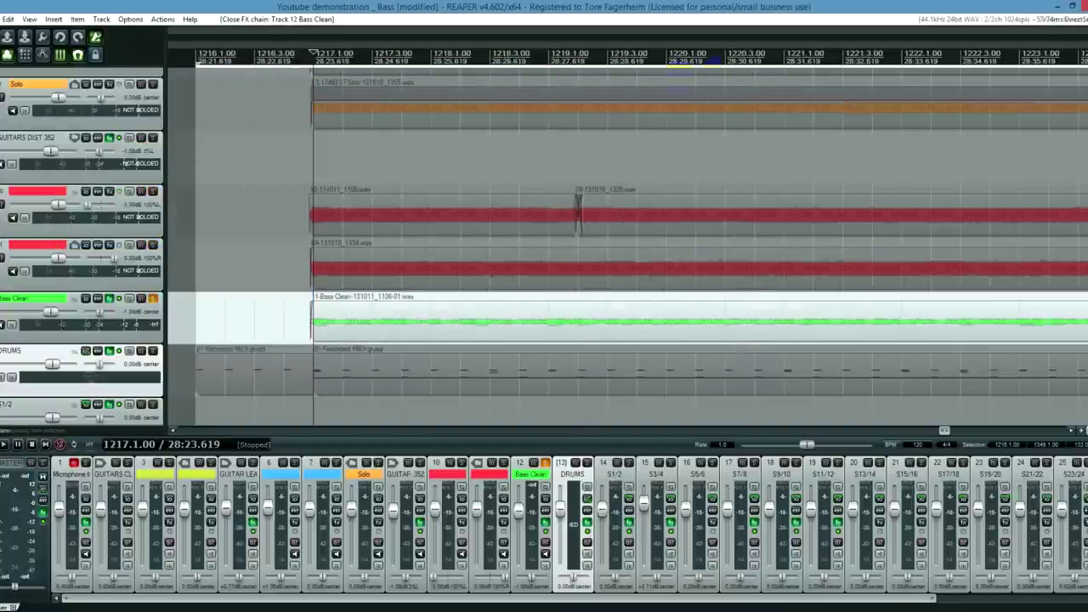
click(108, 300)
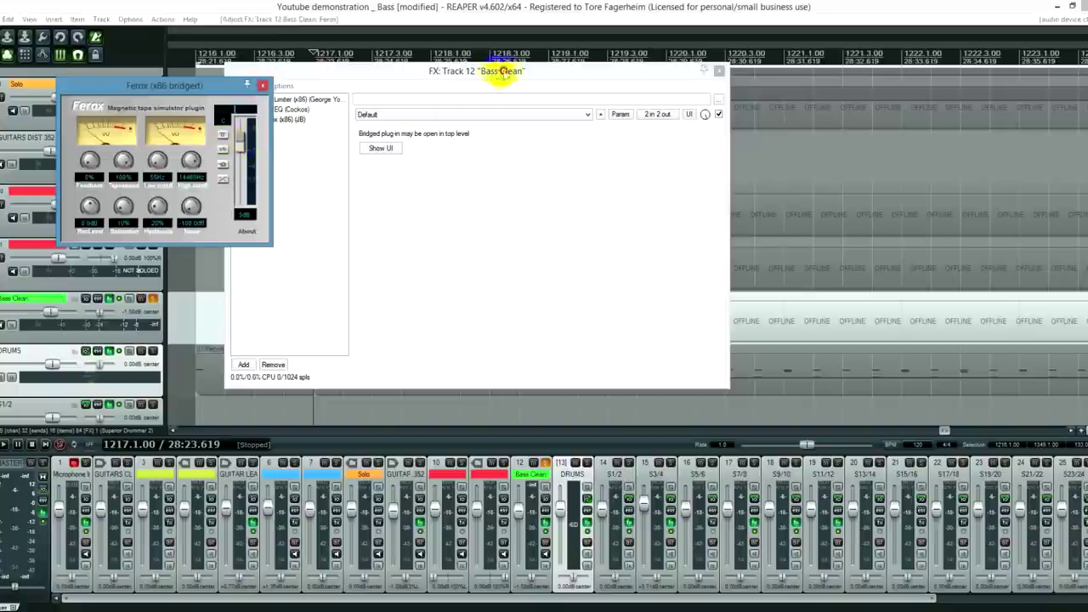
drag(477, 70, 923, 309)
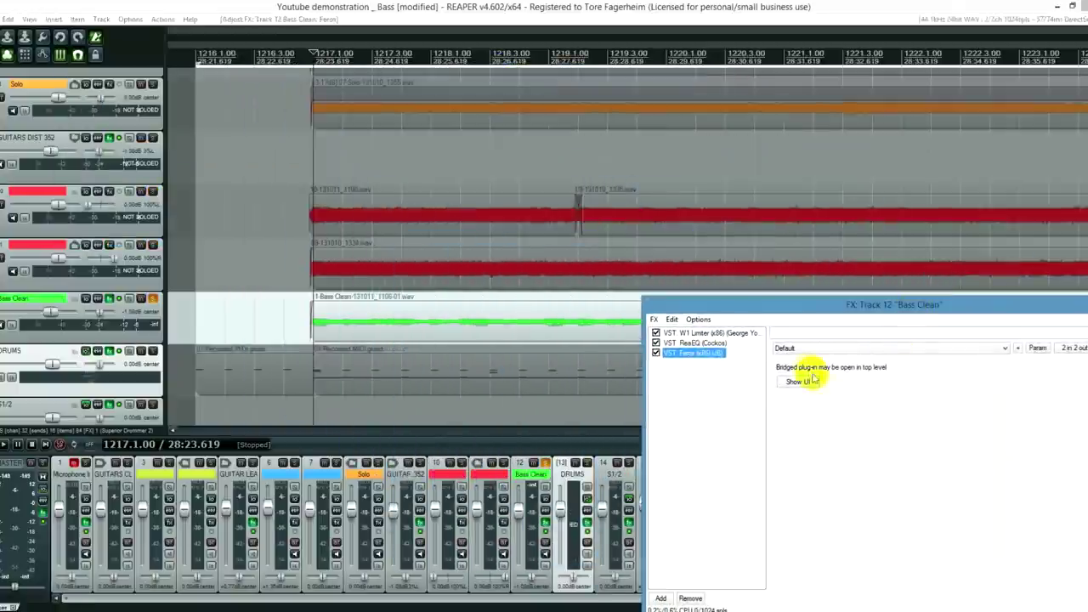
Show the Ferox interface and set its output level to 0 dB
click(807, 381)
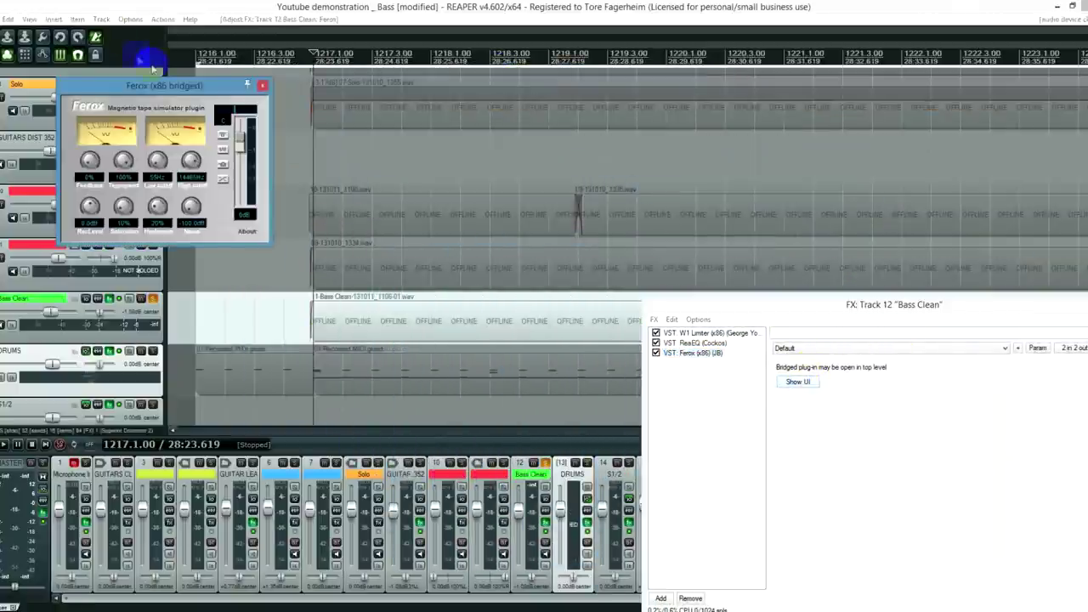
drag(177, 91, 164, 99)
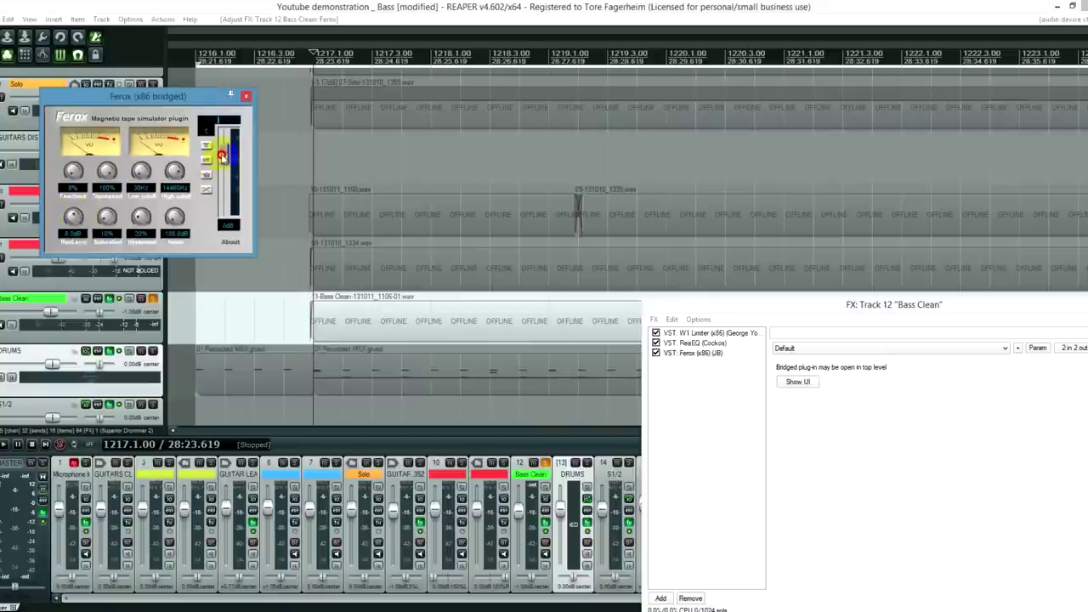
drag(222, 156, 58, 150)
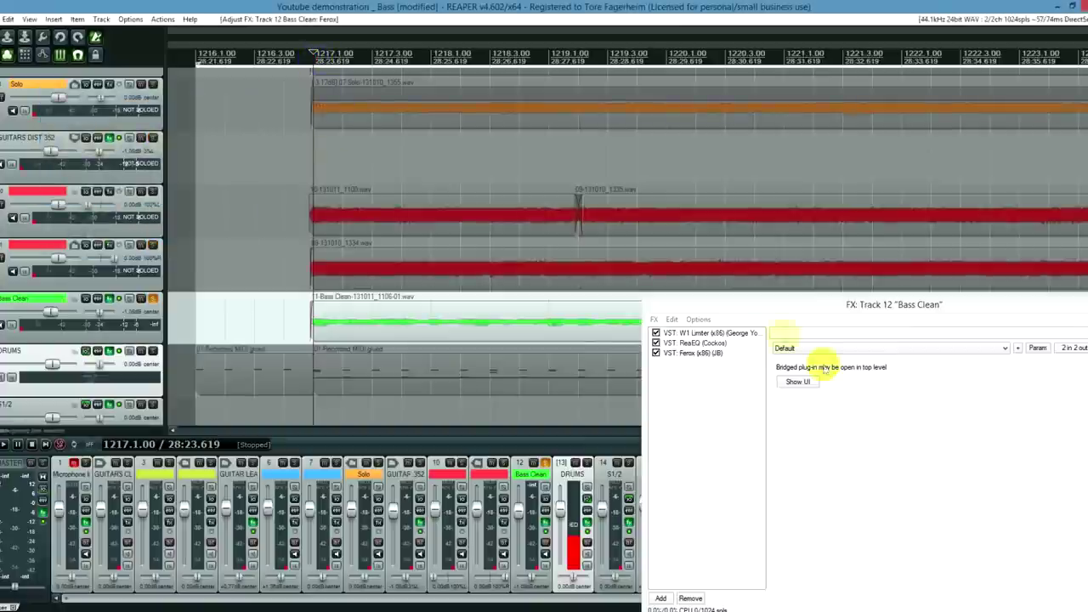
key(space)
During playback, raise Ferox saturation, feedback and record level, and lower high cutoff to 4771 Hz
click(798, 381)
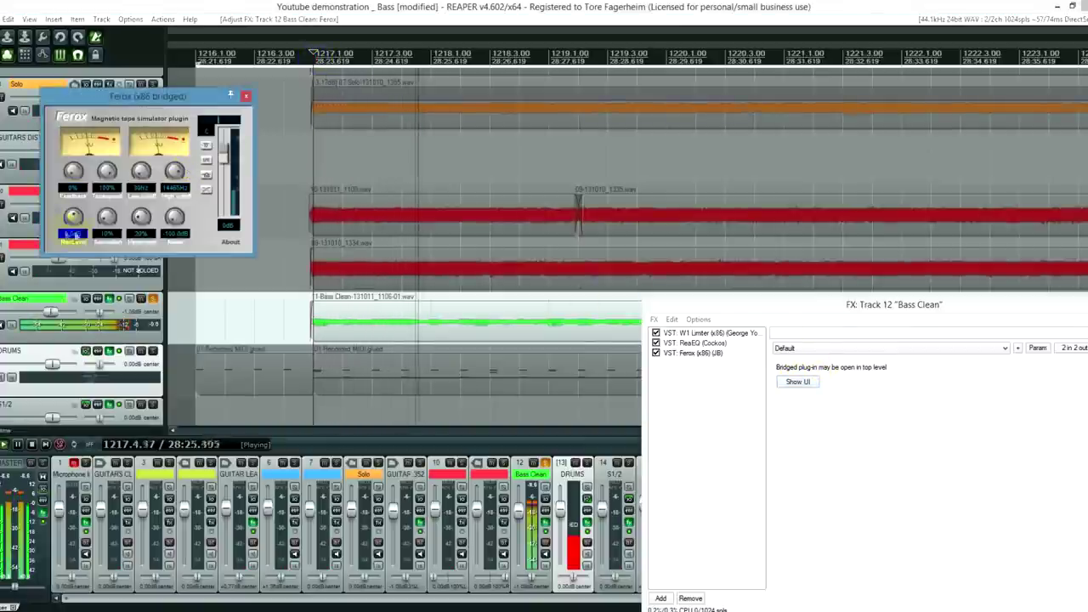
drag(107, 218, 149, 220)
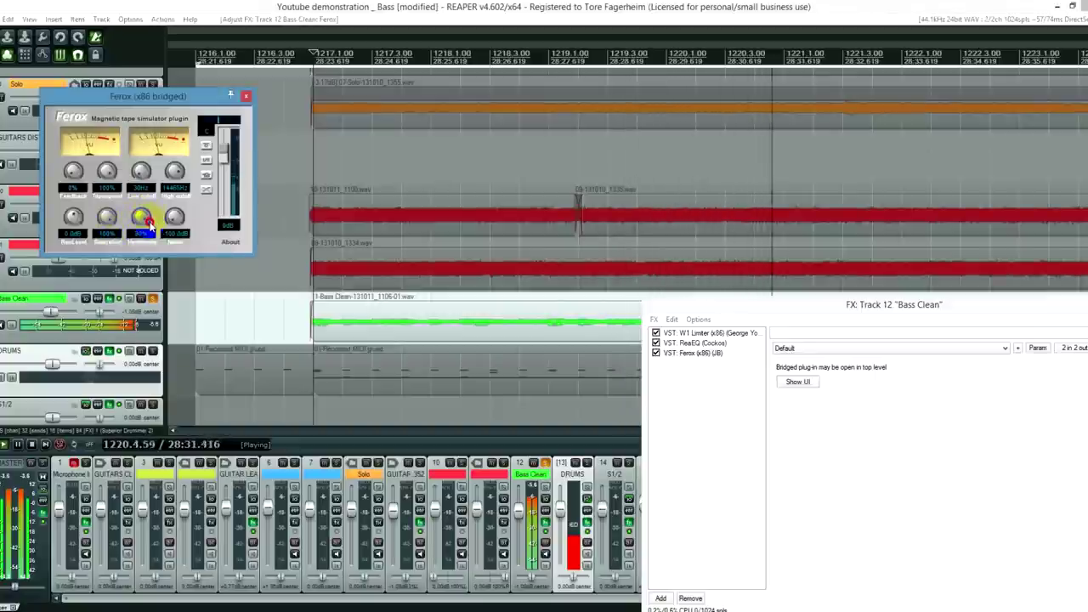
drag(74, 171, 73, 168)
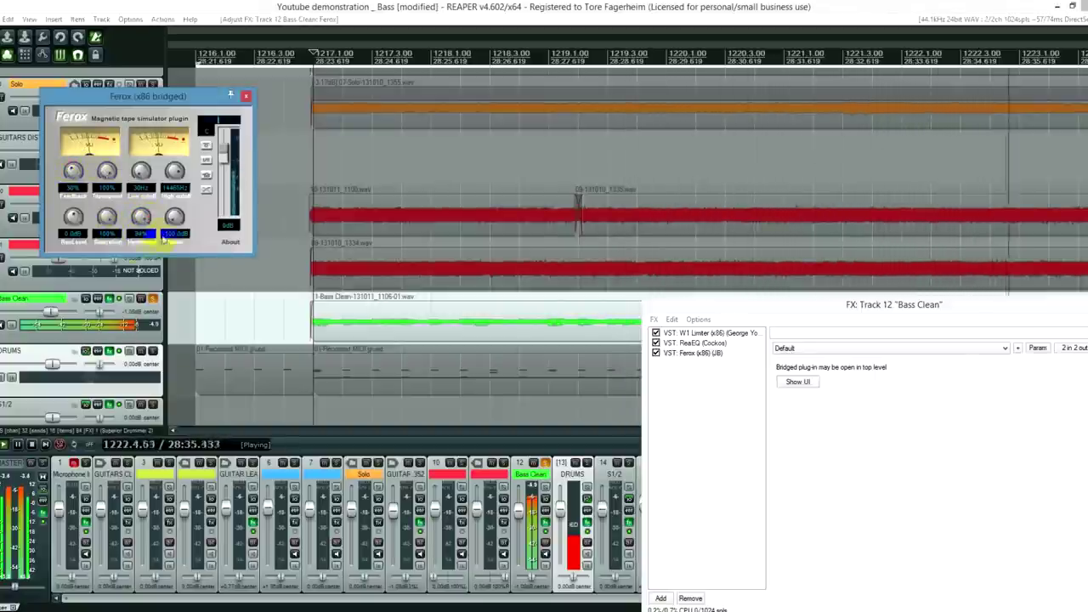
drag(177, 172, 173, 170)
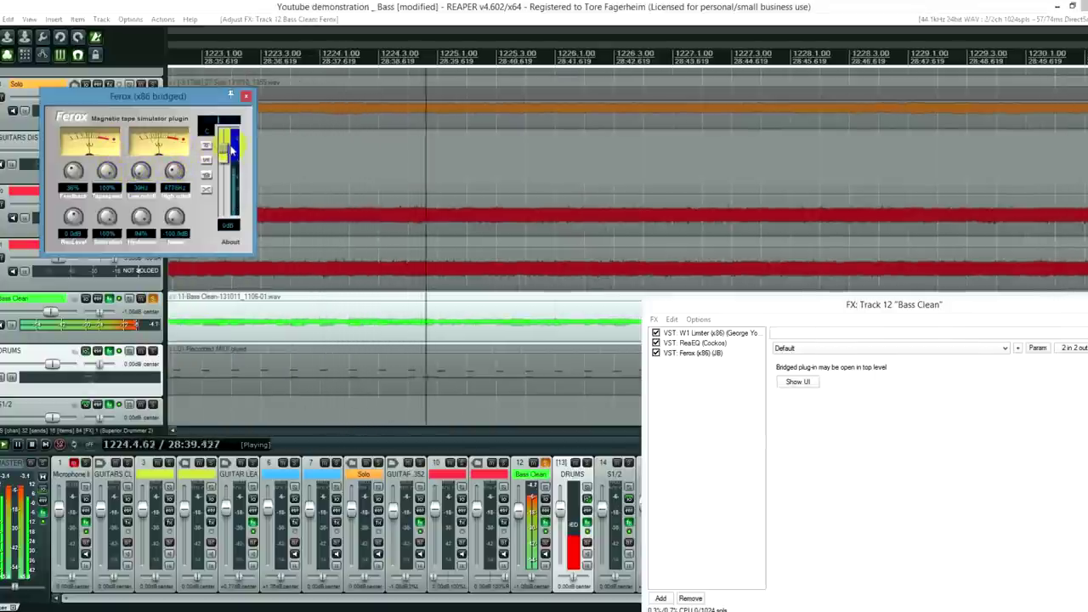
drag(223, 149, 223, 158)
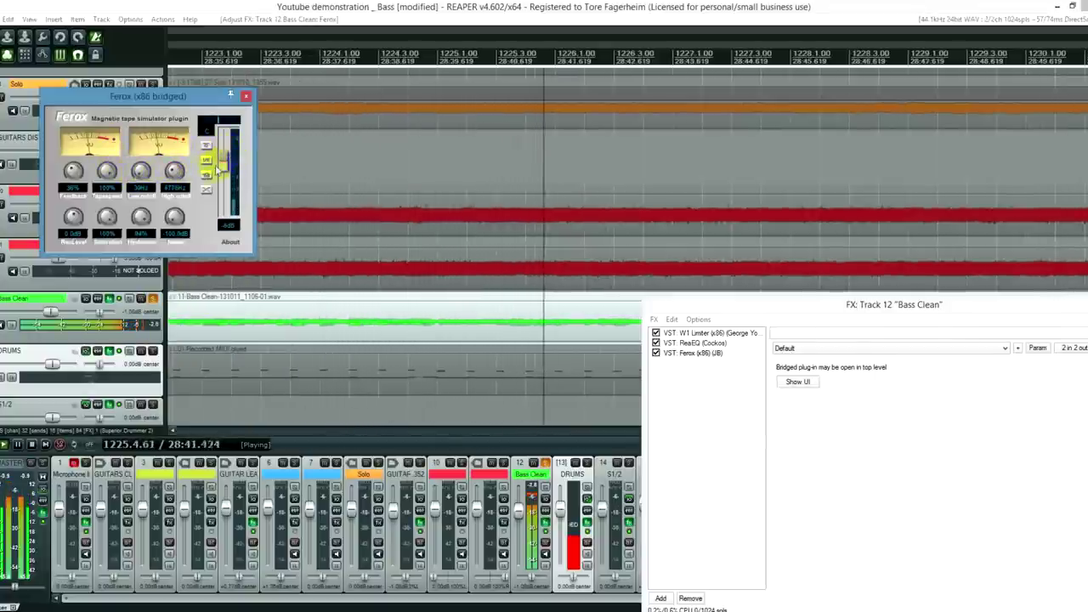
drag(75, 218, 81, 219)
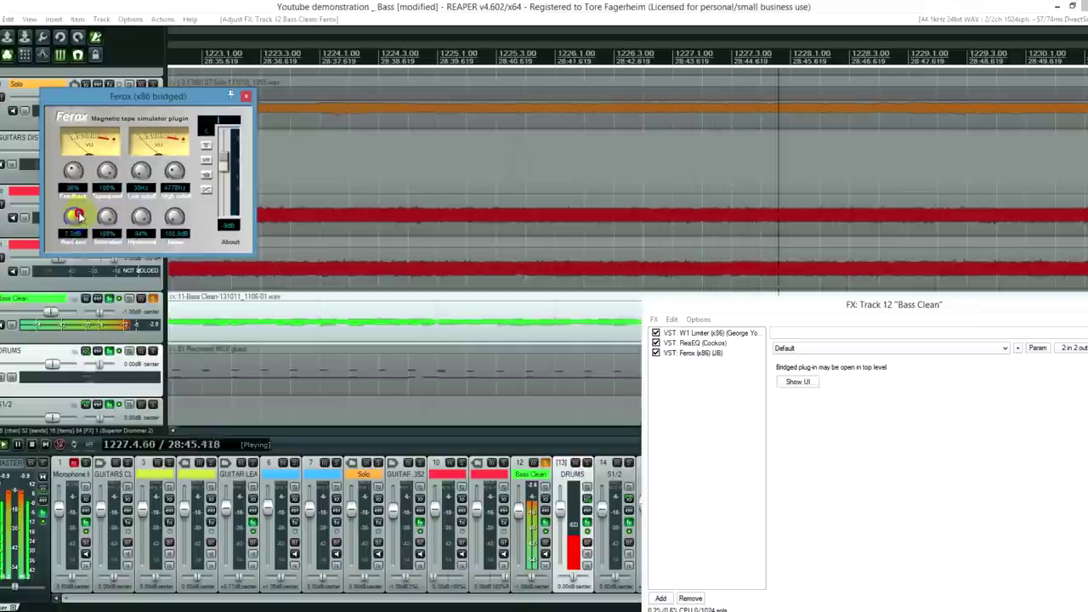
drag(219, 161, 220, 162)
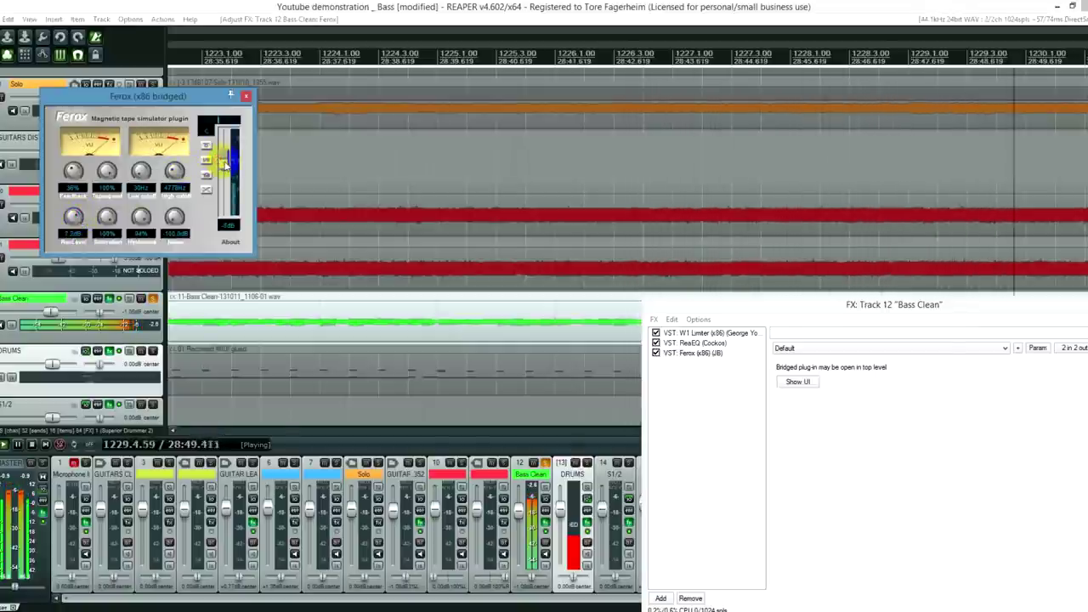
click(384, 8)
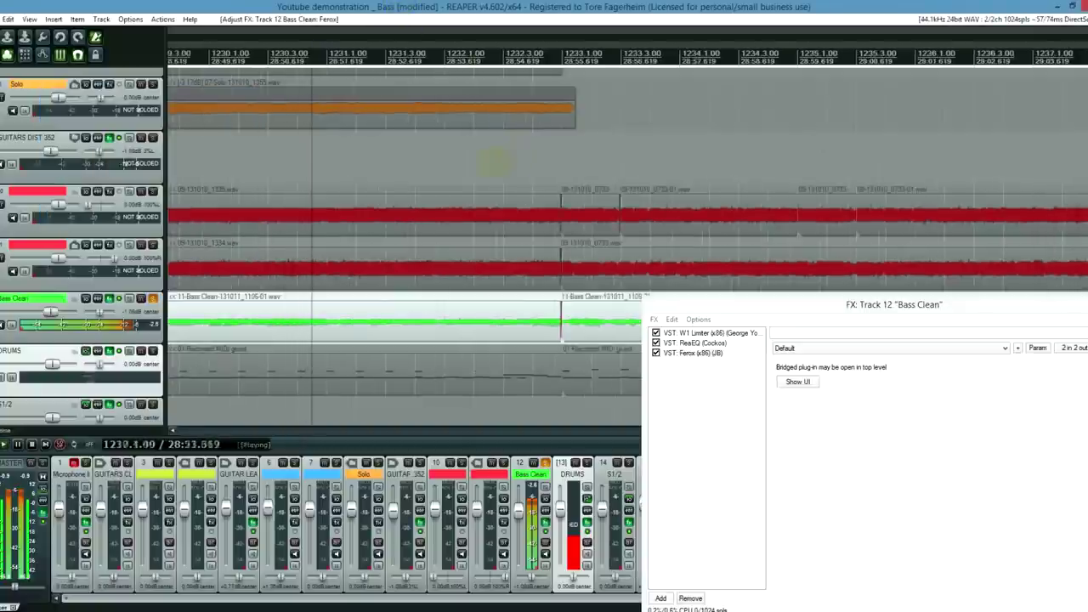
key(space)
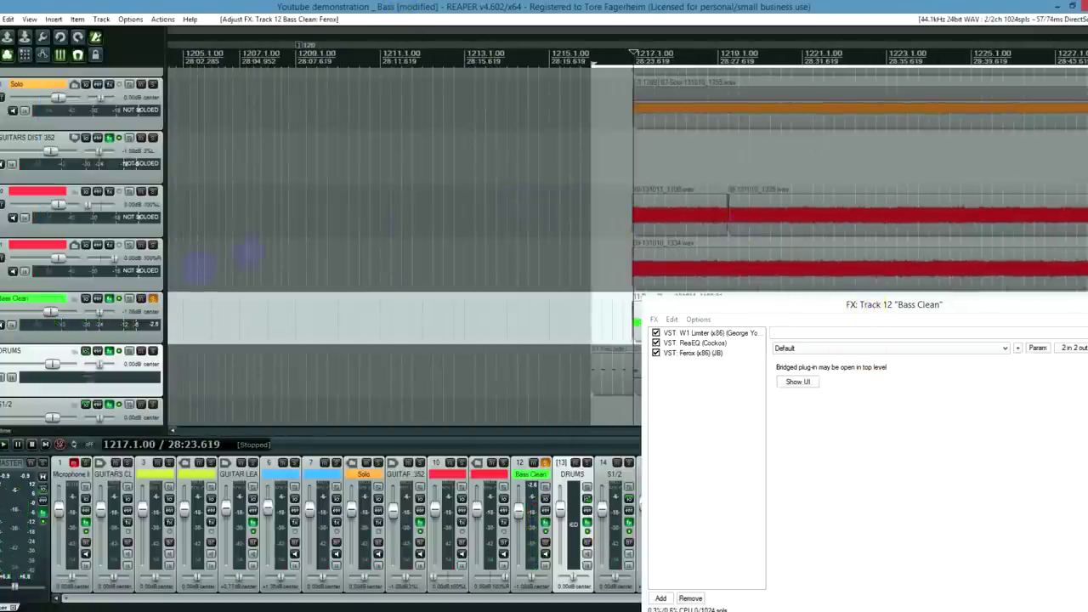
scroll(654, 110, up, 3)
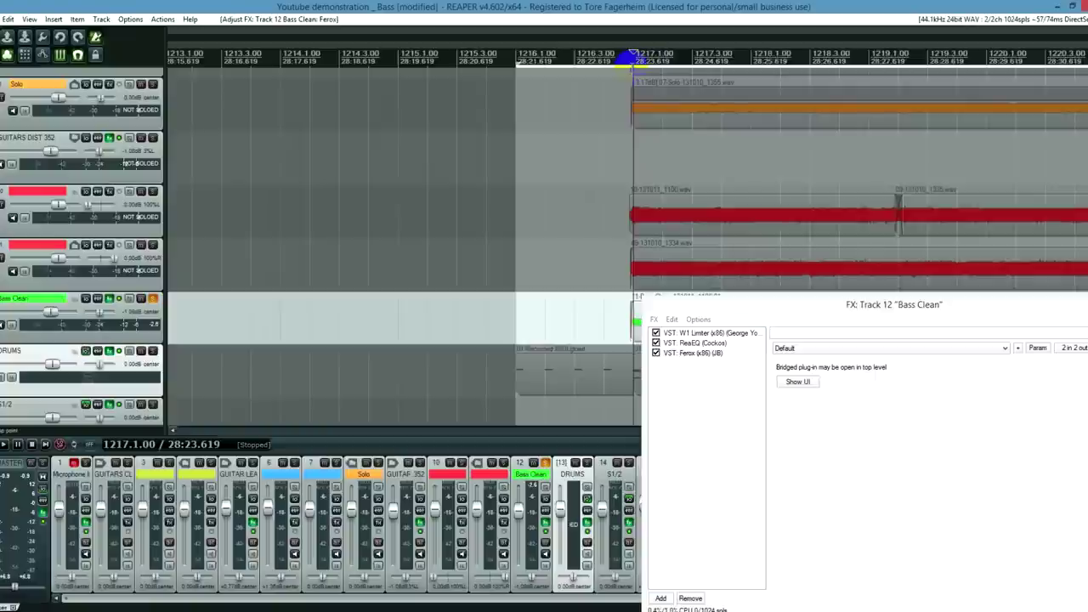
key(space)
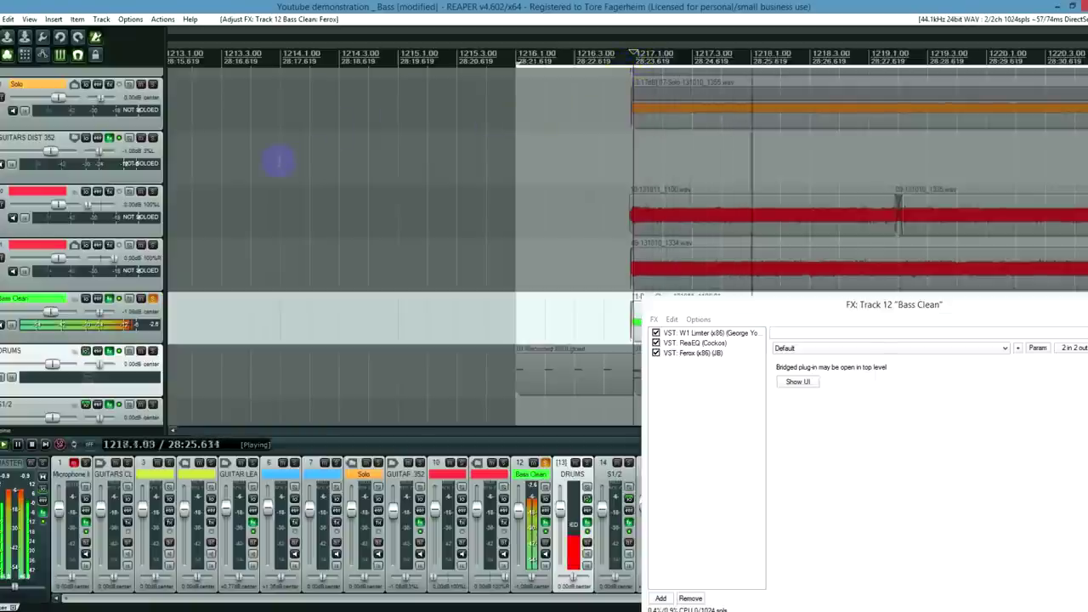
key(space)
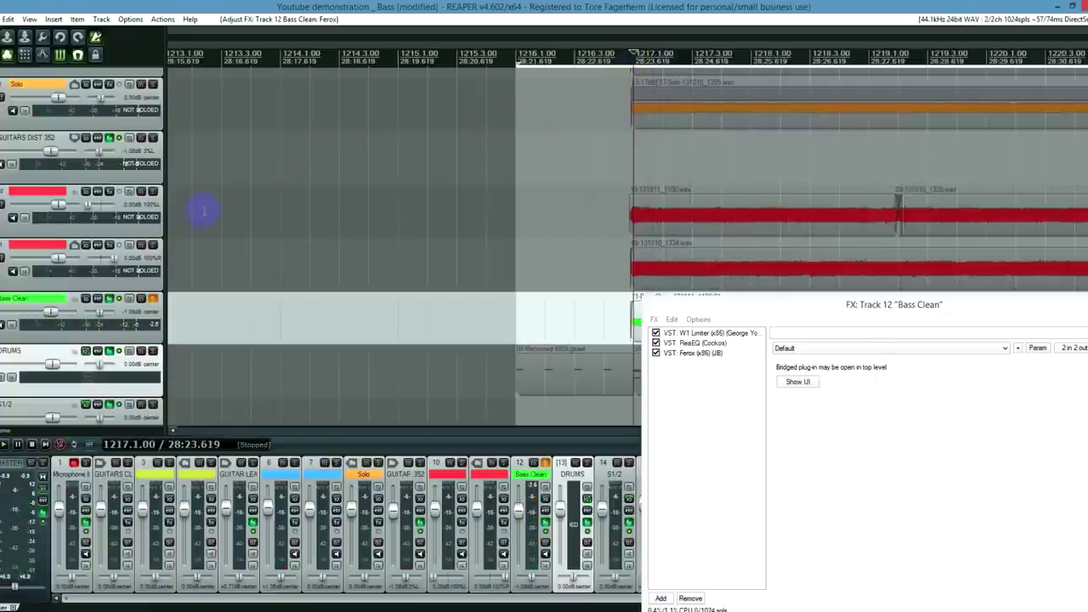
drag(814, 310, 886, 356)
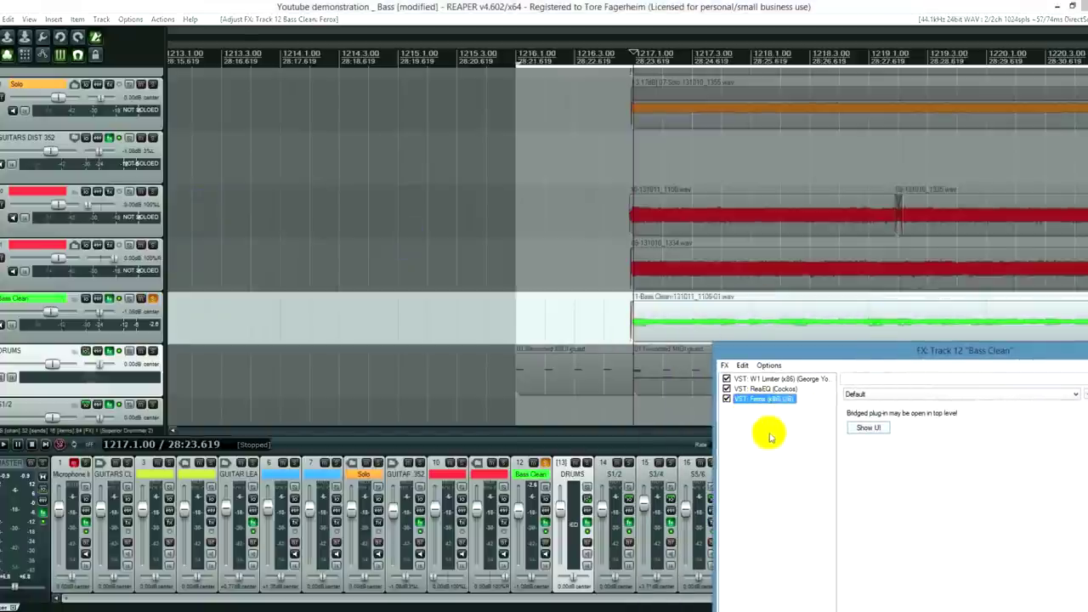
key(ctrl+v)
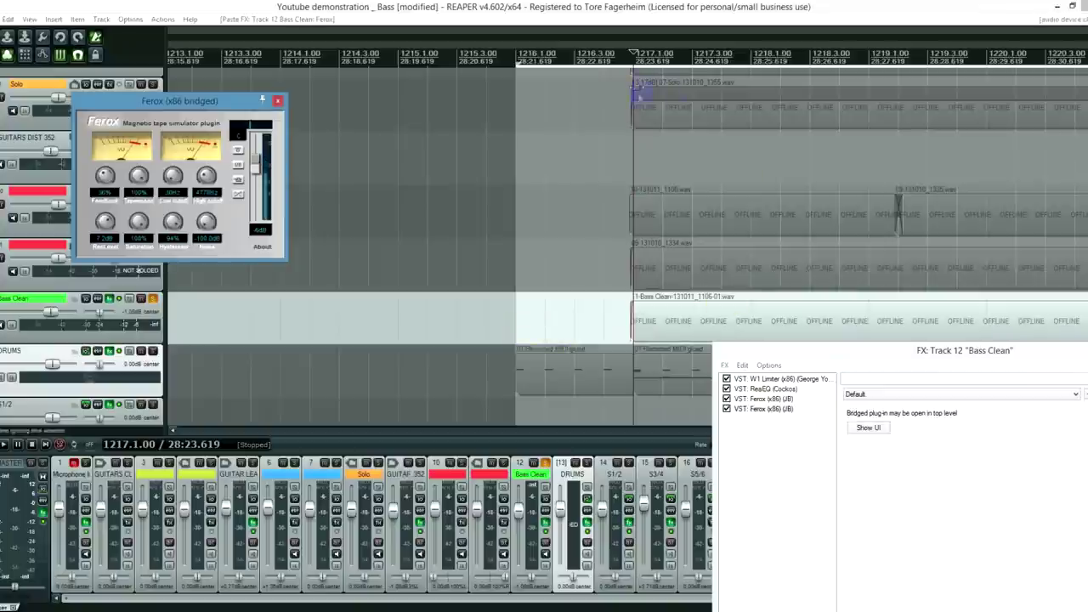
key(Escape)
key(space)
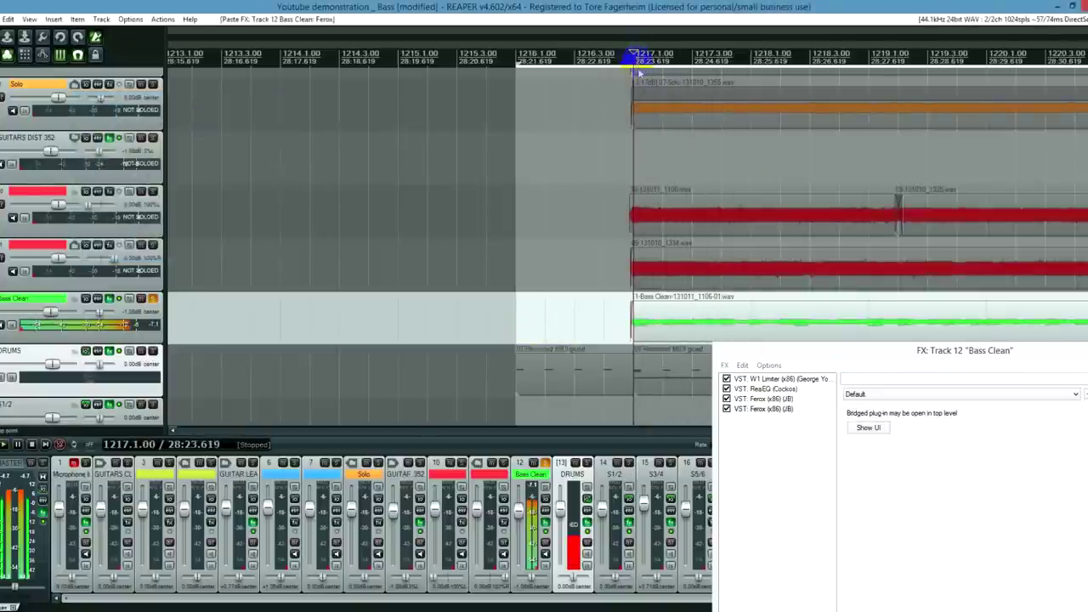
key(space)
click(770, 437)
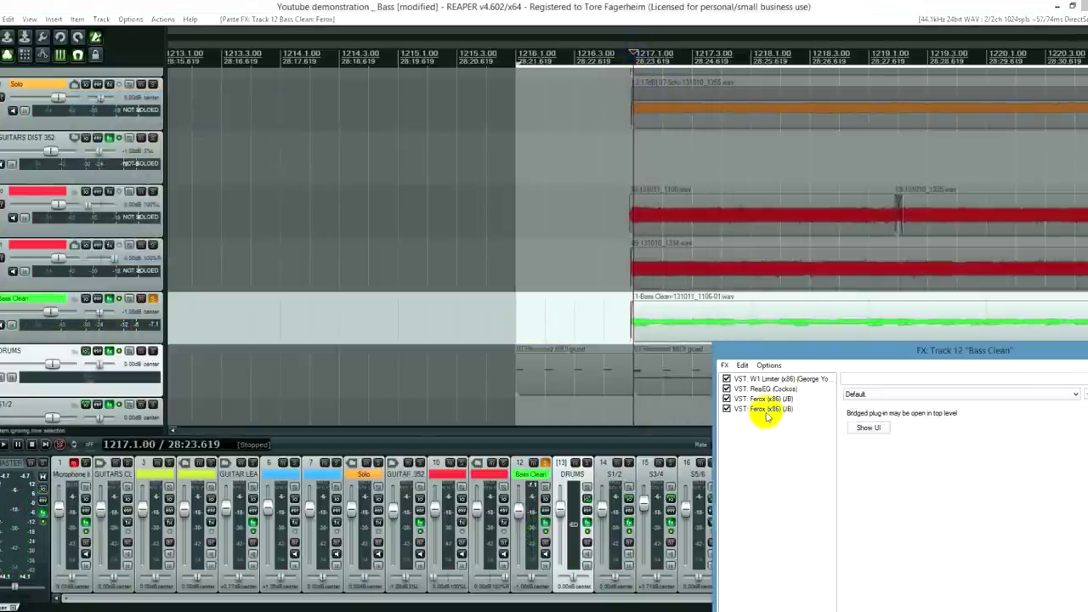
click(766, 409)
key(Delete)
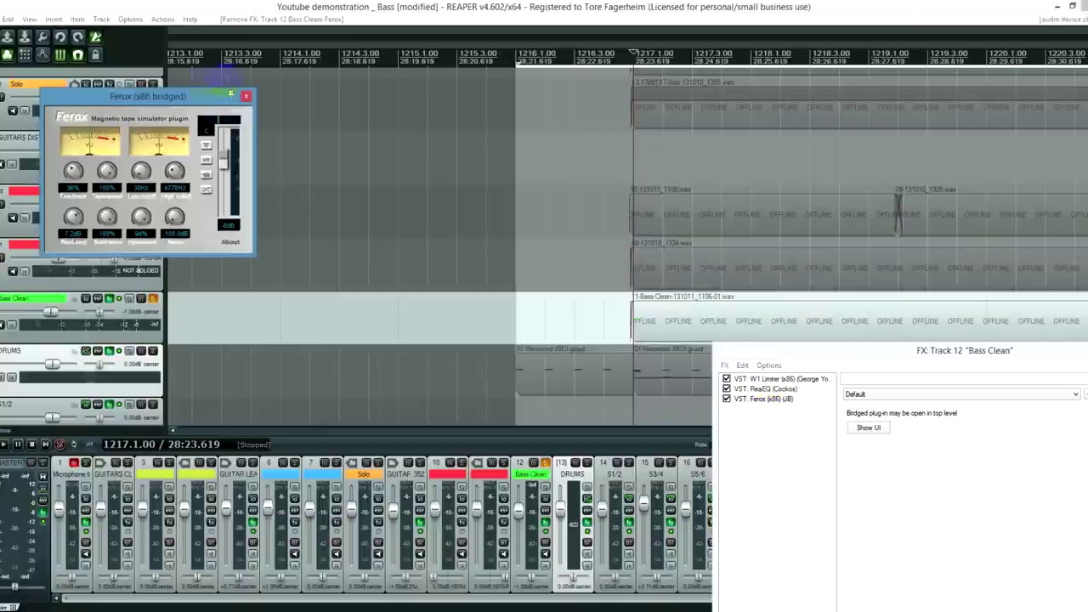
click(247, 97)
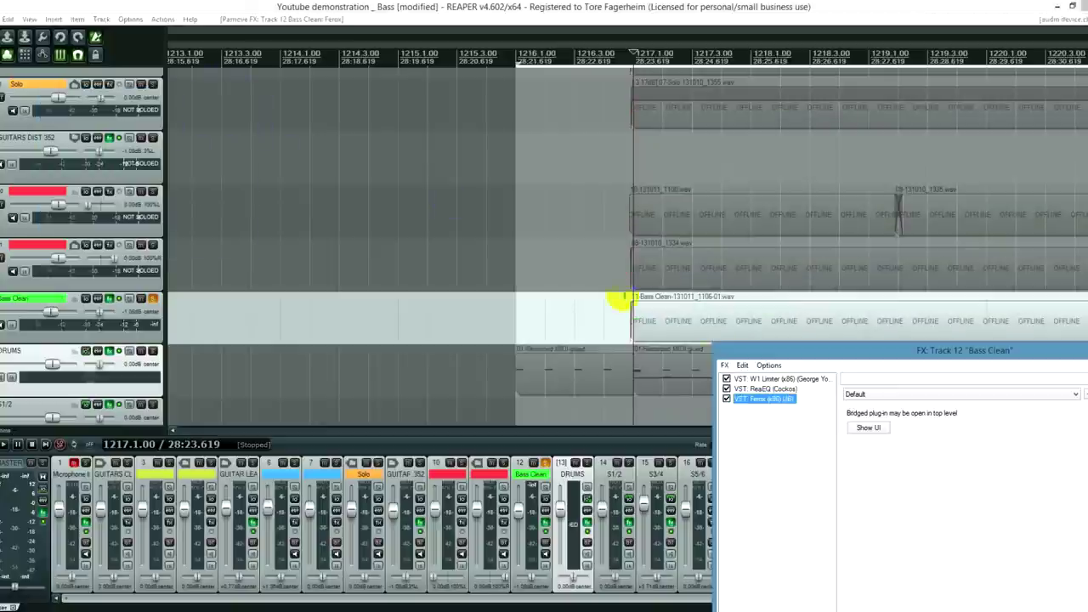
click(153, 350)
key(space)
key(minus)
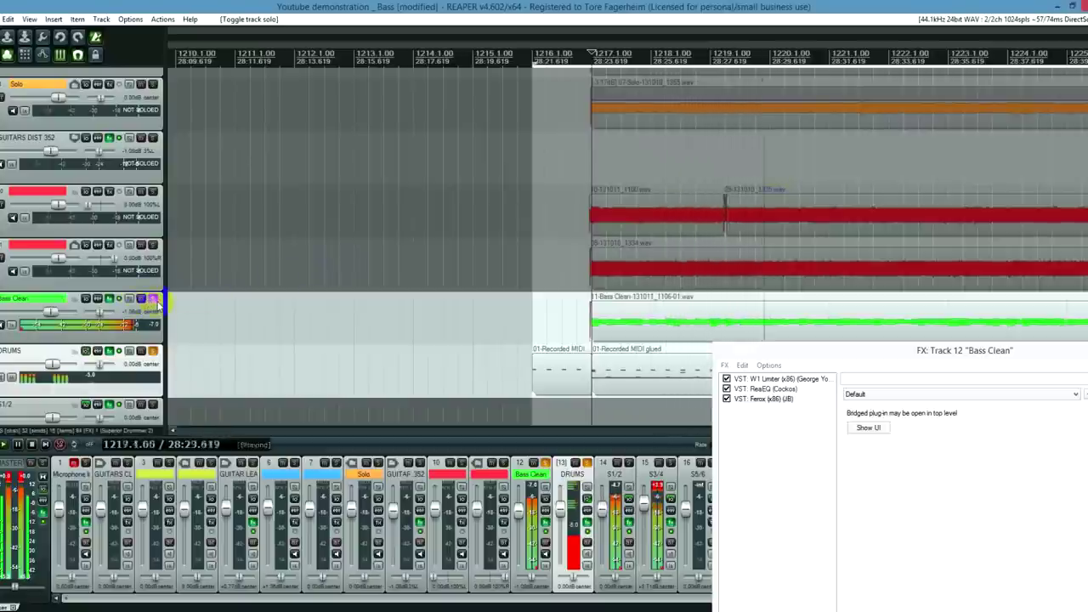
key(space)
click(152, 300)
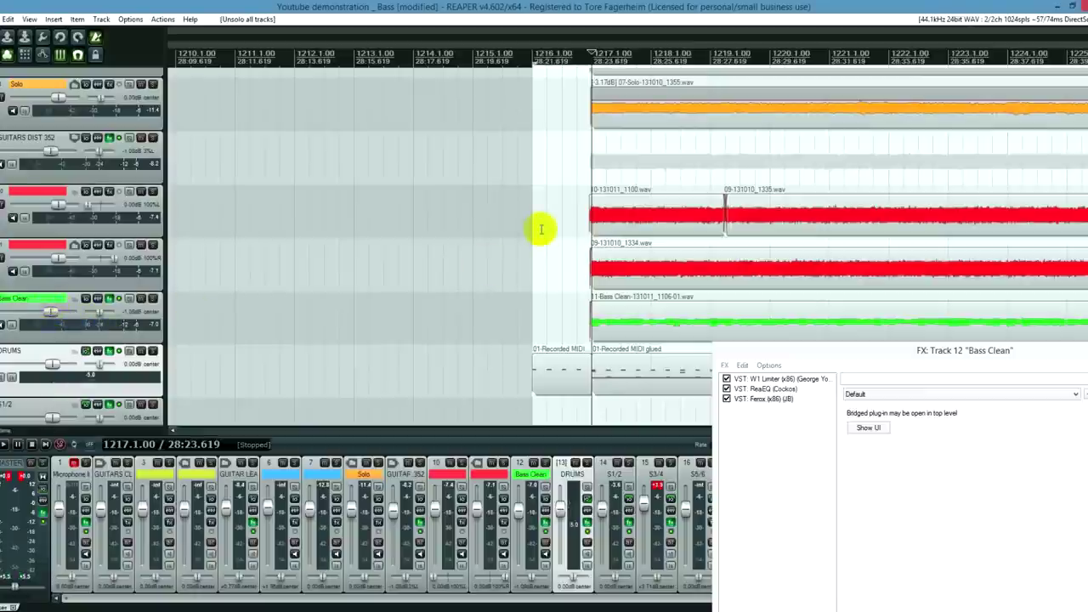
Play the full mix from 1216.2.00 and raise the Bass Clean volume fader
click(542, 55)
key(space)
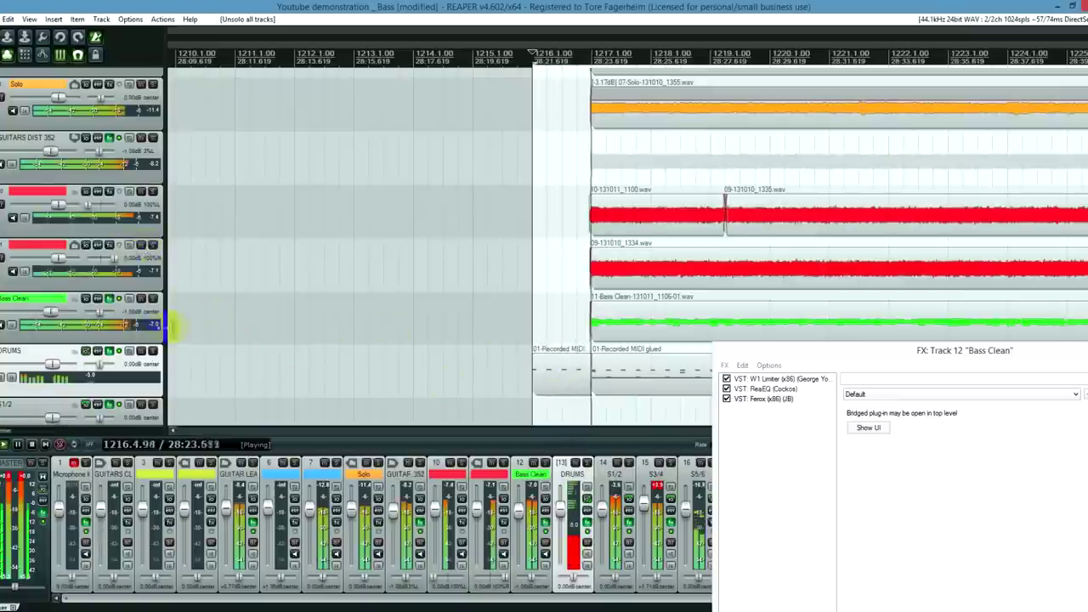
click(51, 314)
drag(51, 315, 58, 310)
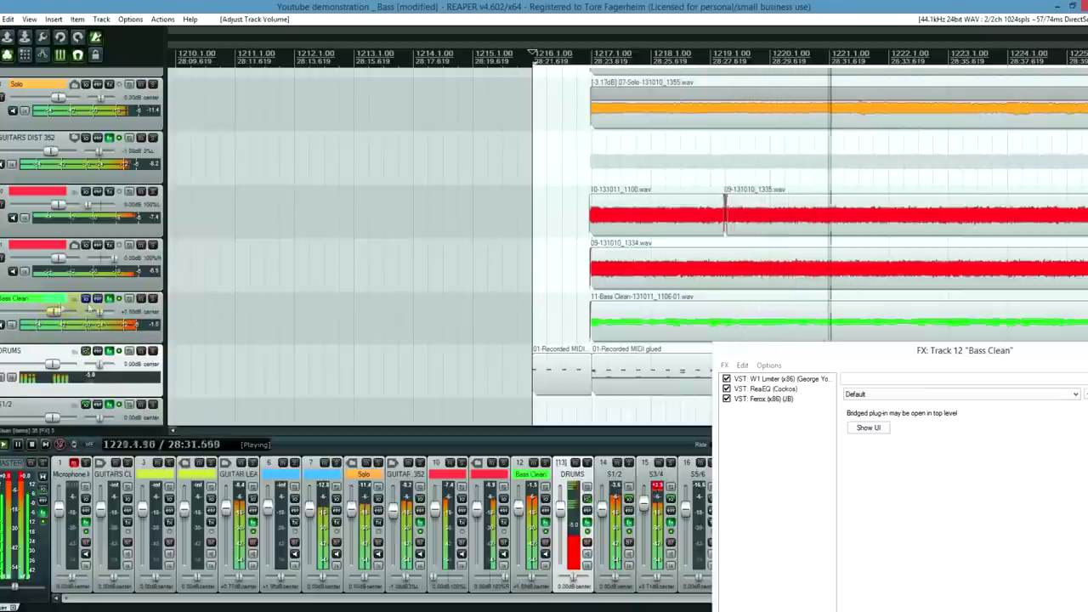
scroll(536, 242, down, 3)
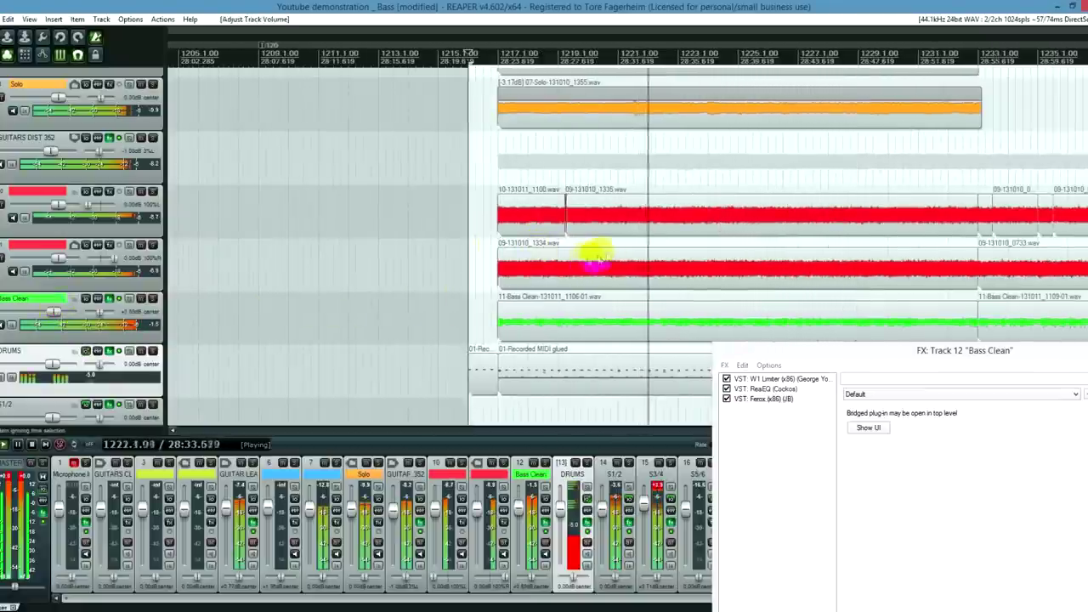
click(964, 51)
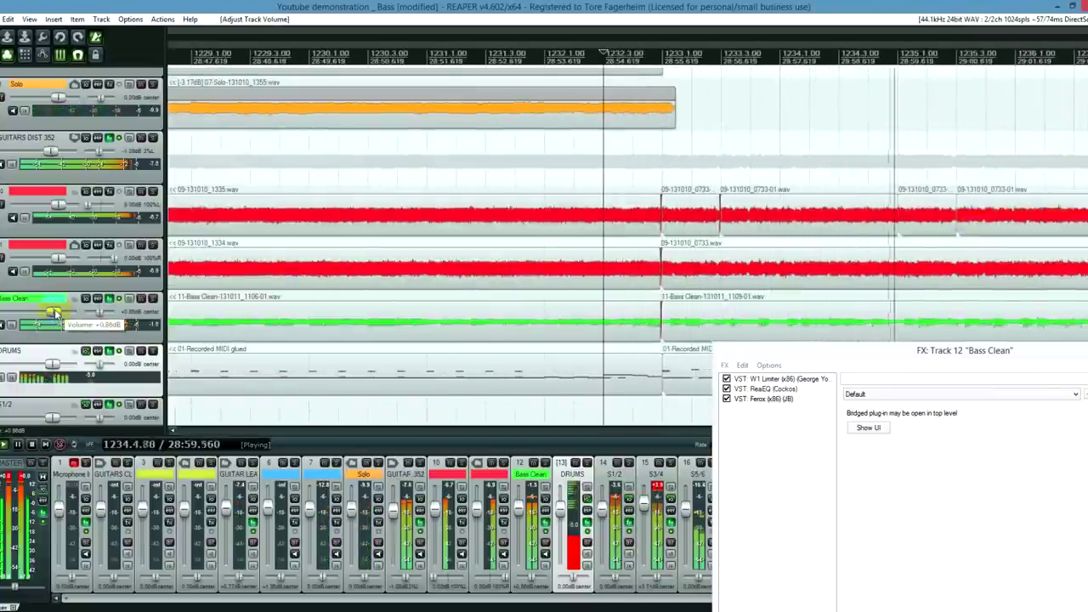
key(minus)
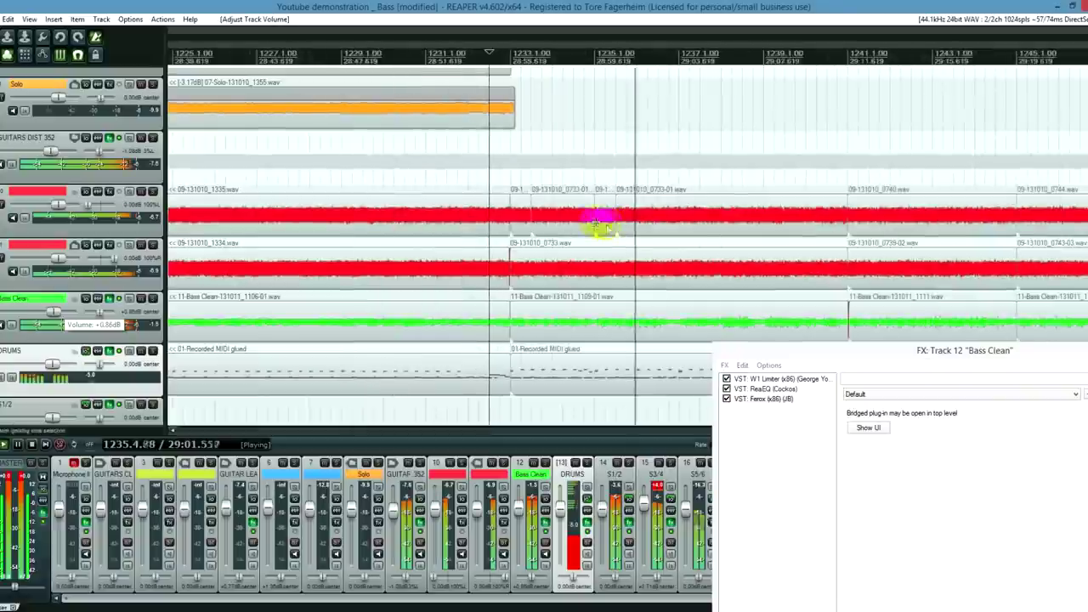
Compare Bass Clean soloed, with DRUMS, and in the mix, trimming its volume before unsoloing all
click(155, 297)
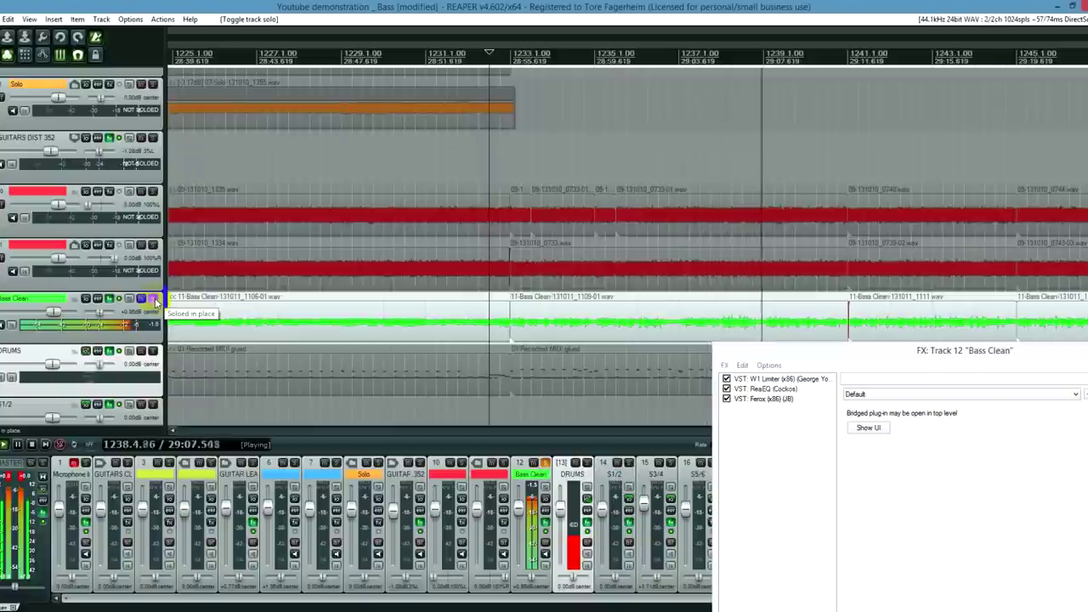
click(155, 298)
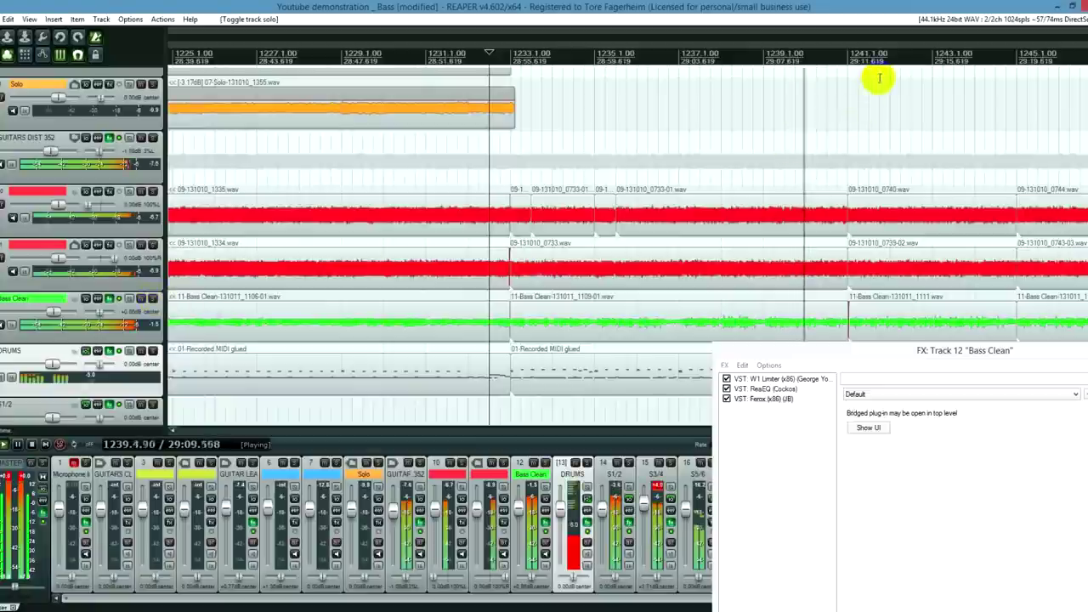
scroll(900, 250, up, 2)
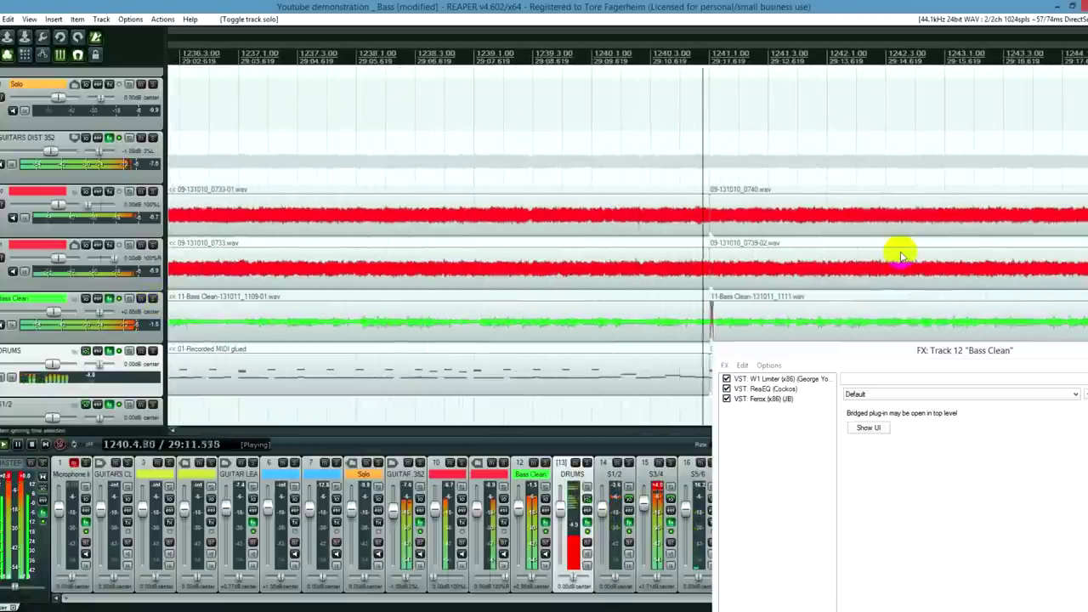
scroll(897, 251, down, 3)
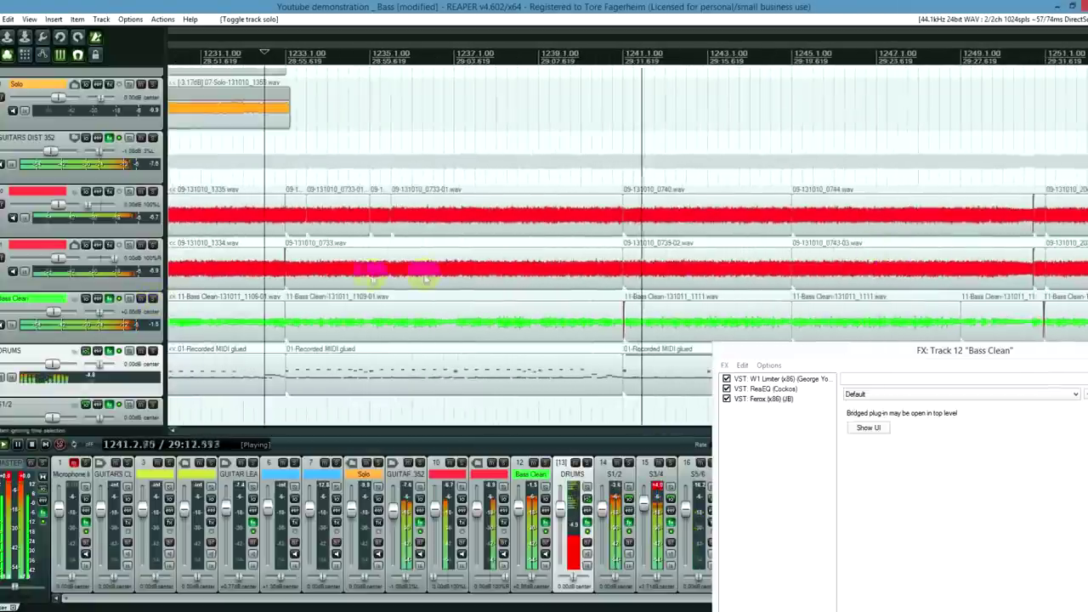
click(155, 298)
click(153, 350)
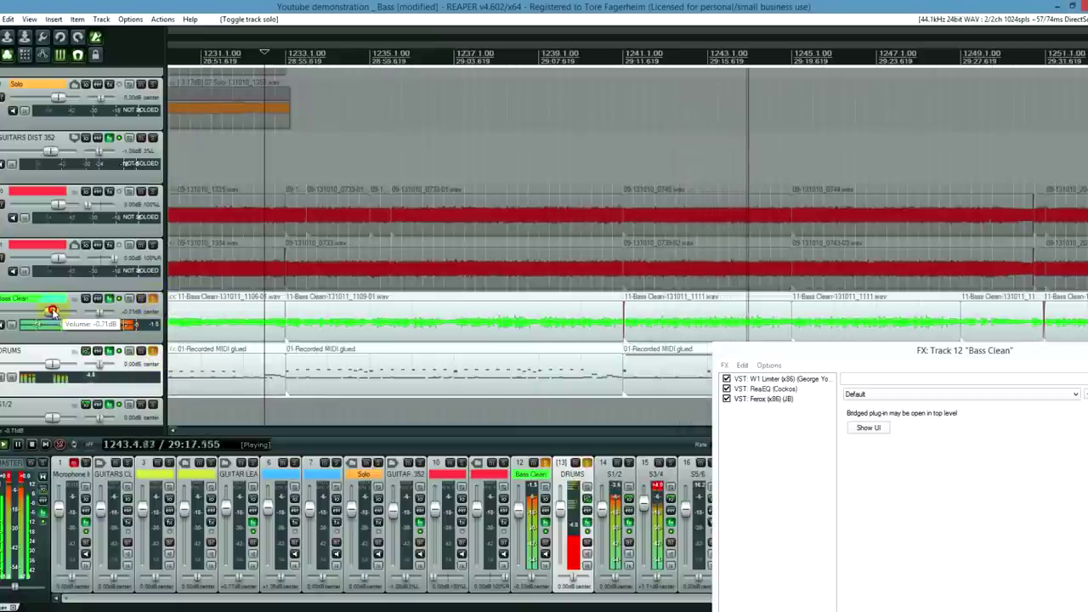
drag(55, 311, 52, 311)
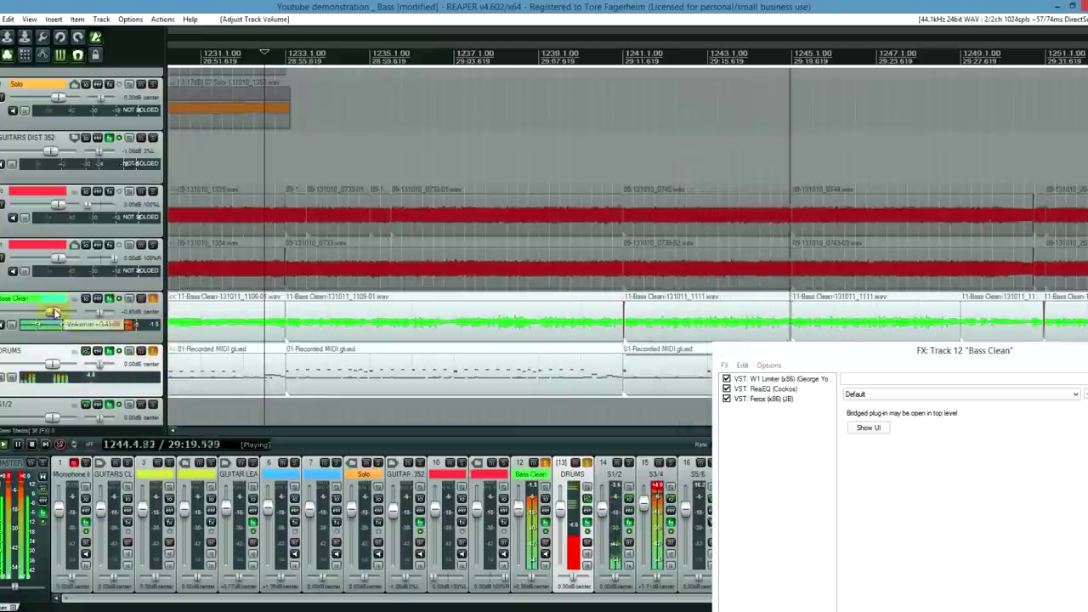
click(151, 301)
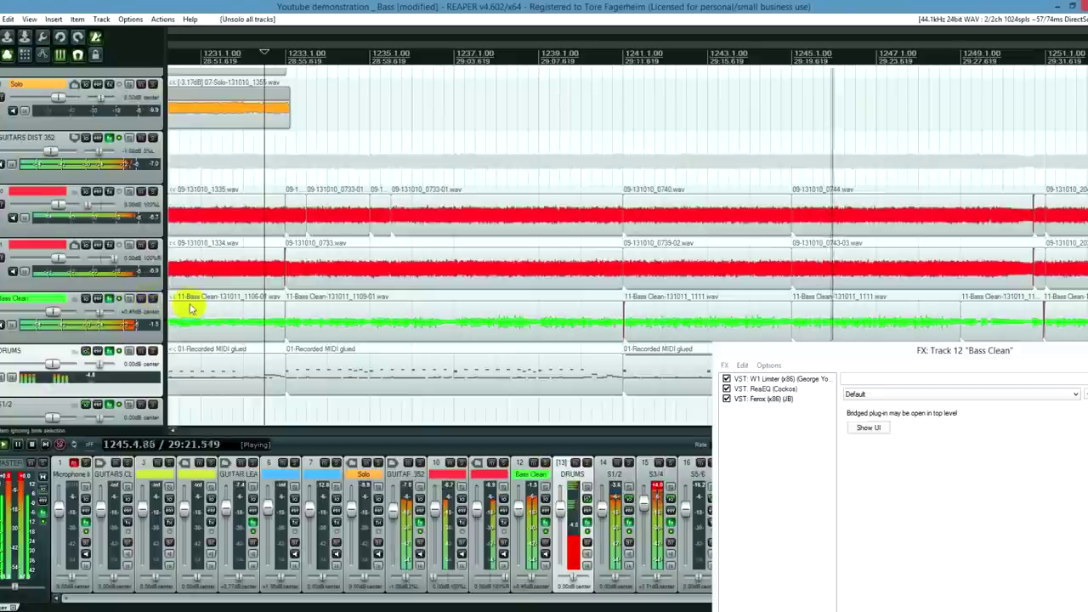
scroll(858, 238, down, 2)
scroll(857, 239, up, 2)
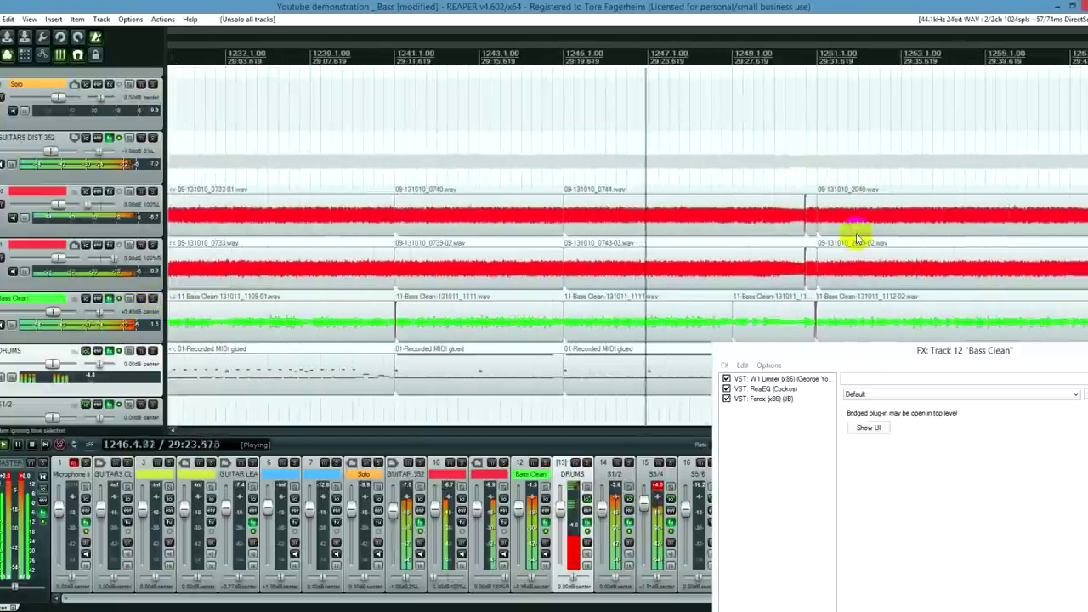
Stop playback and return the edit cursor to 1217.1.00
key(space)
scroll(758, 209, down, 2)
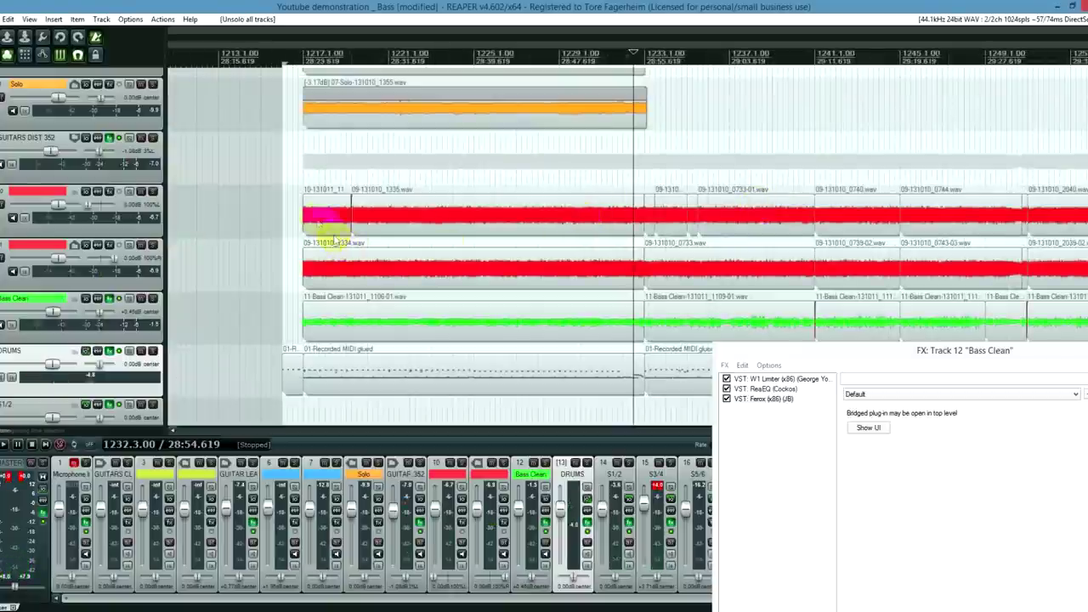
click(298, 58)
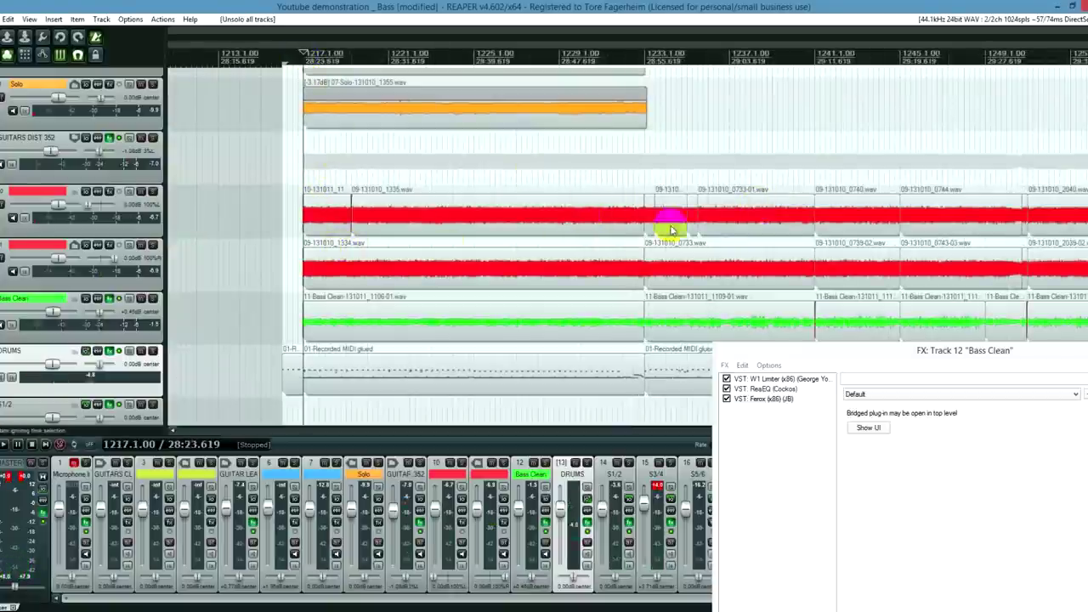
scroll(669, 230, up, 5)
scroll(668, 239, up, 2)
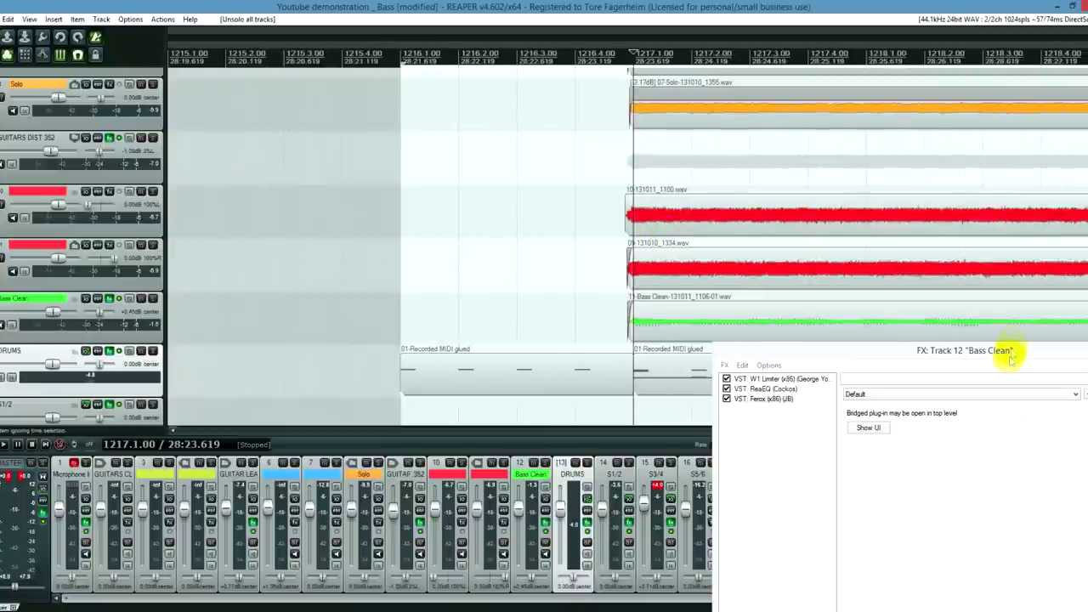
Close the Bass Clean FX chain window to reveal the full arrangement
click(772, 454)
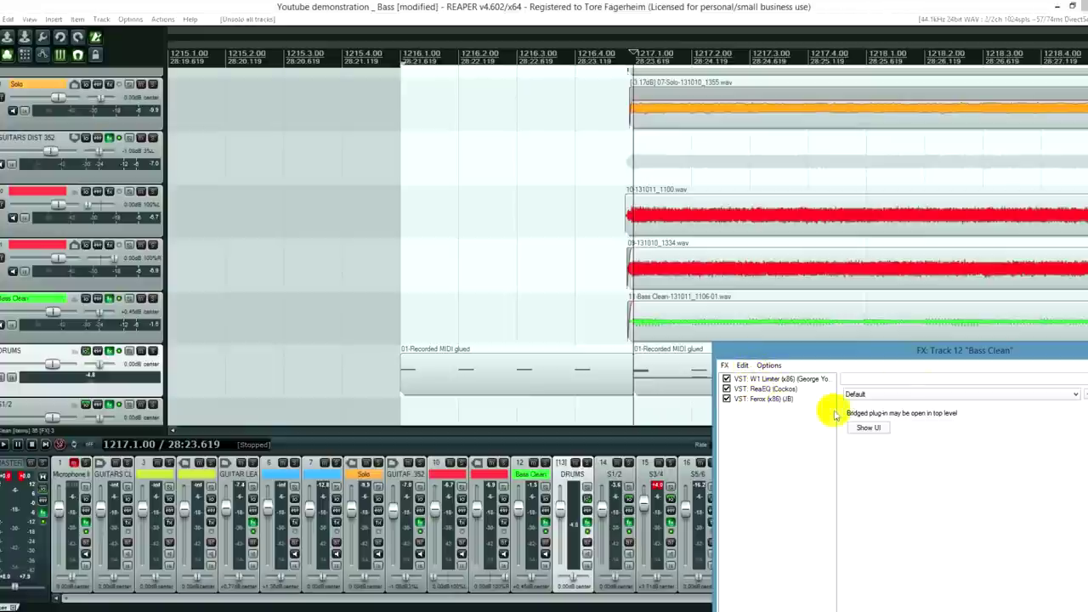
drag(978, 351, 479, 151)
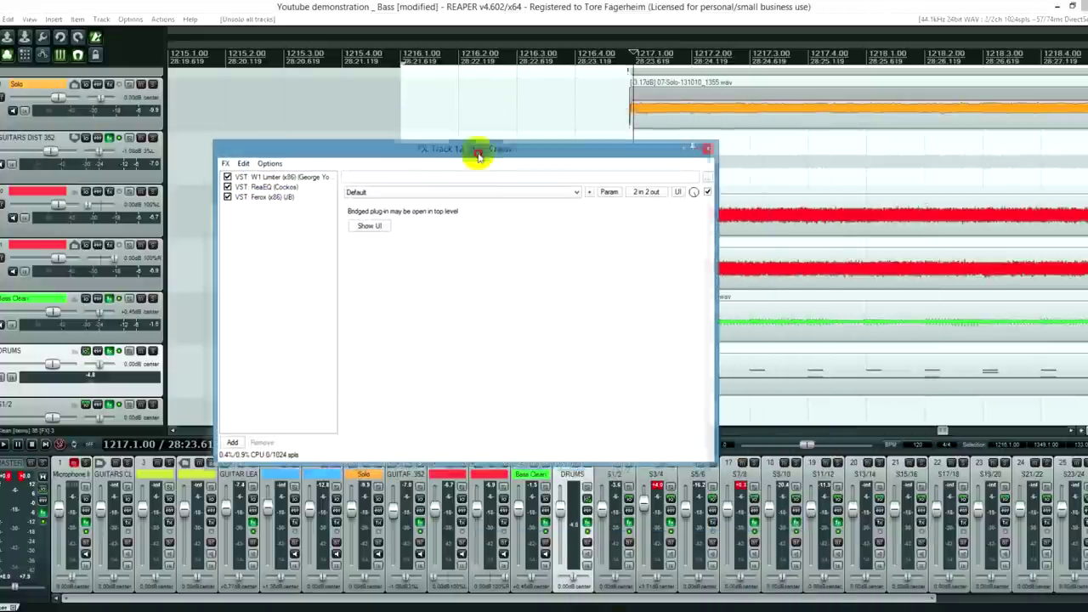
click(698, 150)
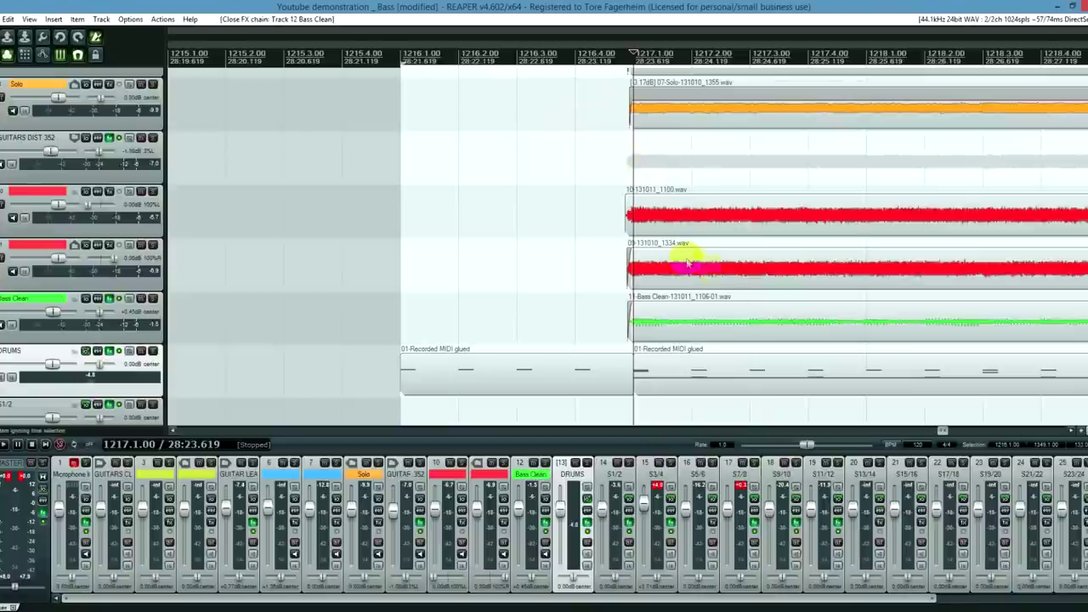
scroll(635, 223, down, 5)
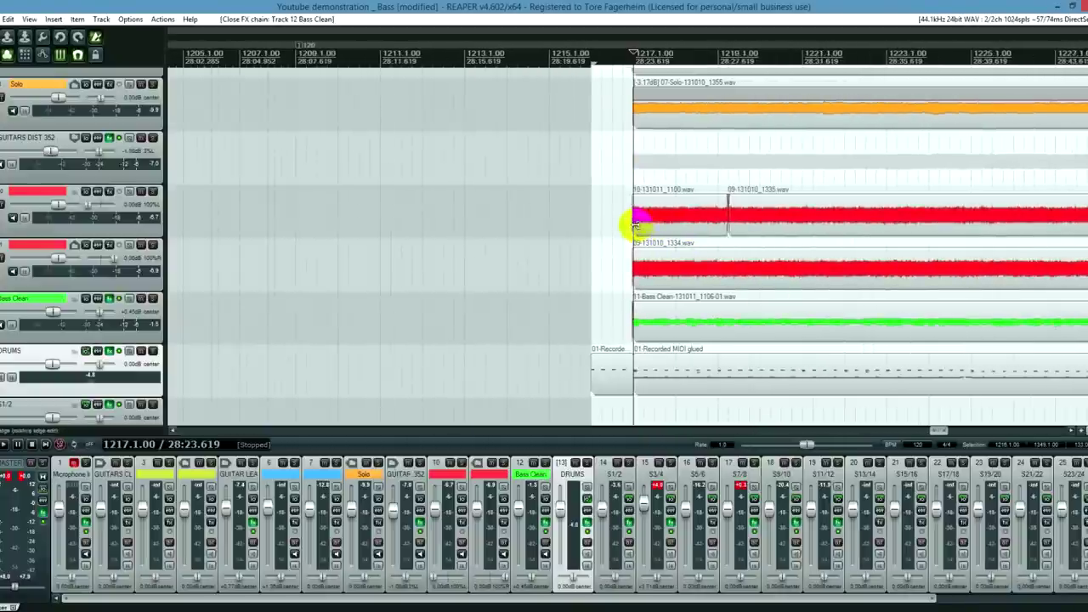
scroll(640, 230, up, 3)
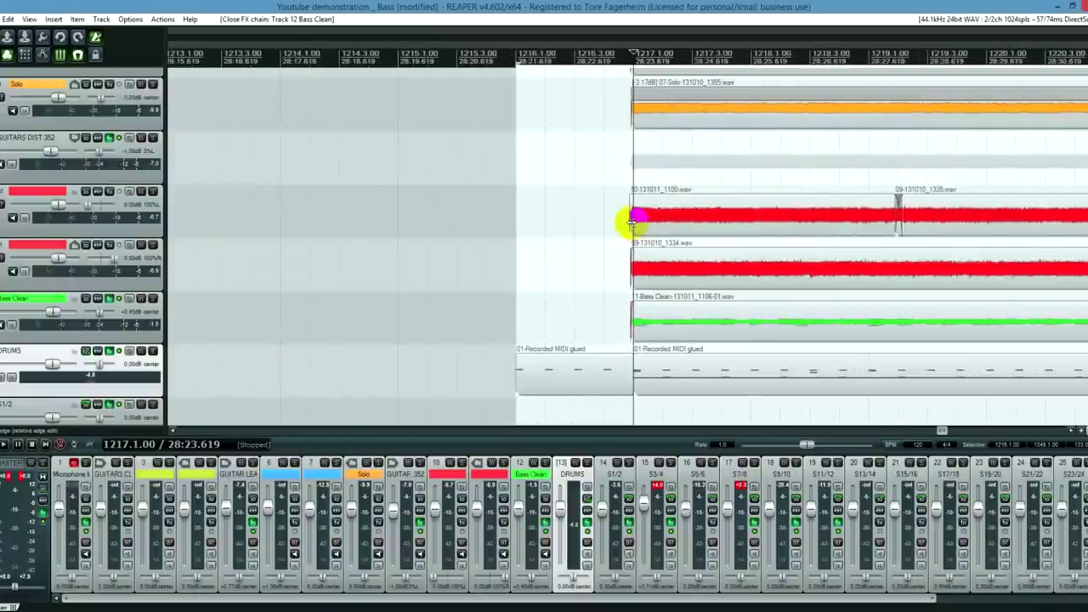